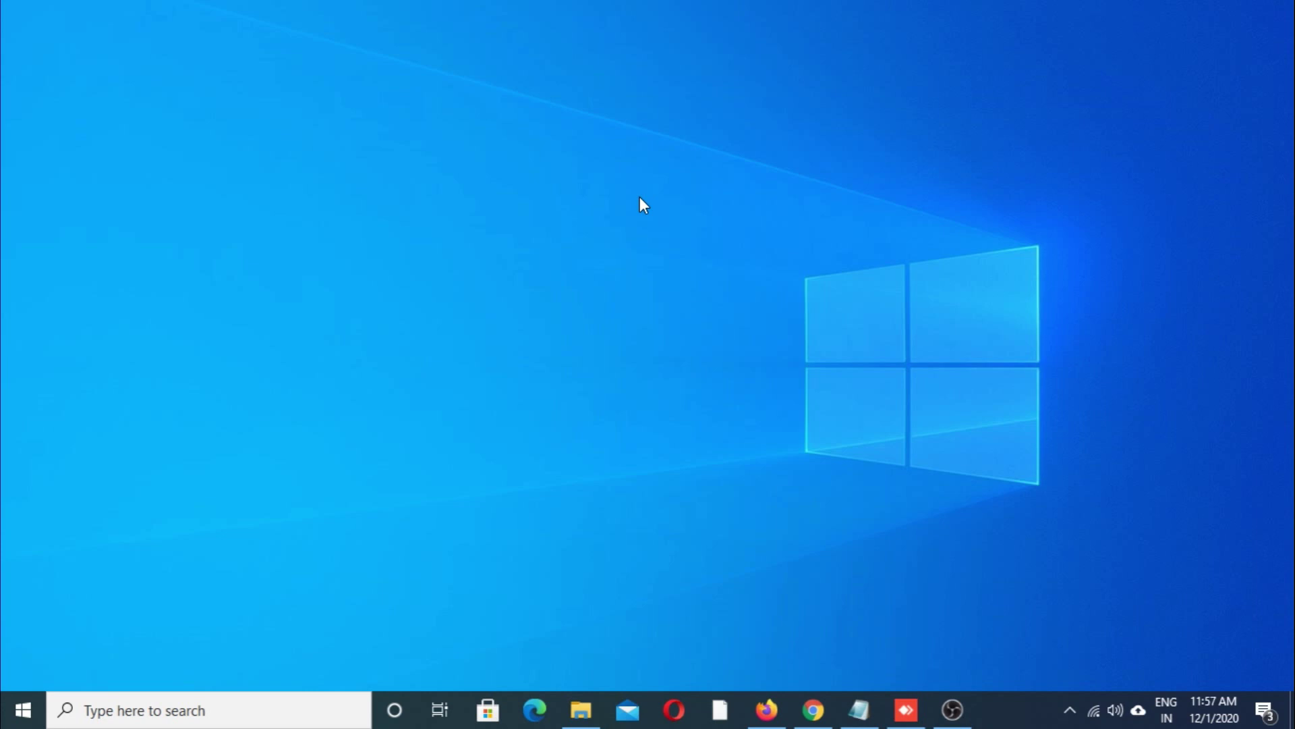
Open Chrome and search 'share account chrome extension' to reach the ShareAccount Web Store page.
left_click(813, 710)
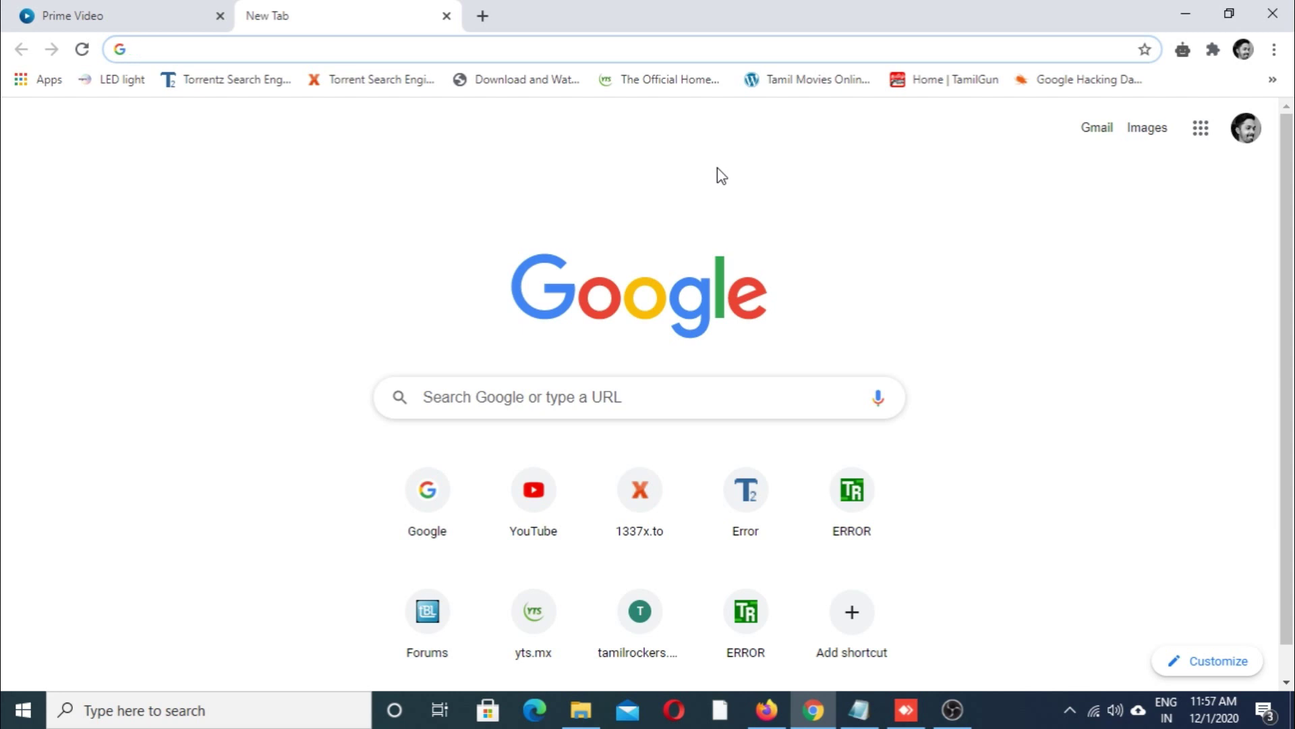
left_click(530, 48)
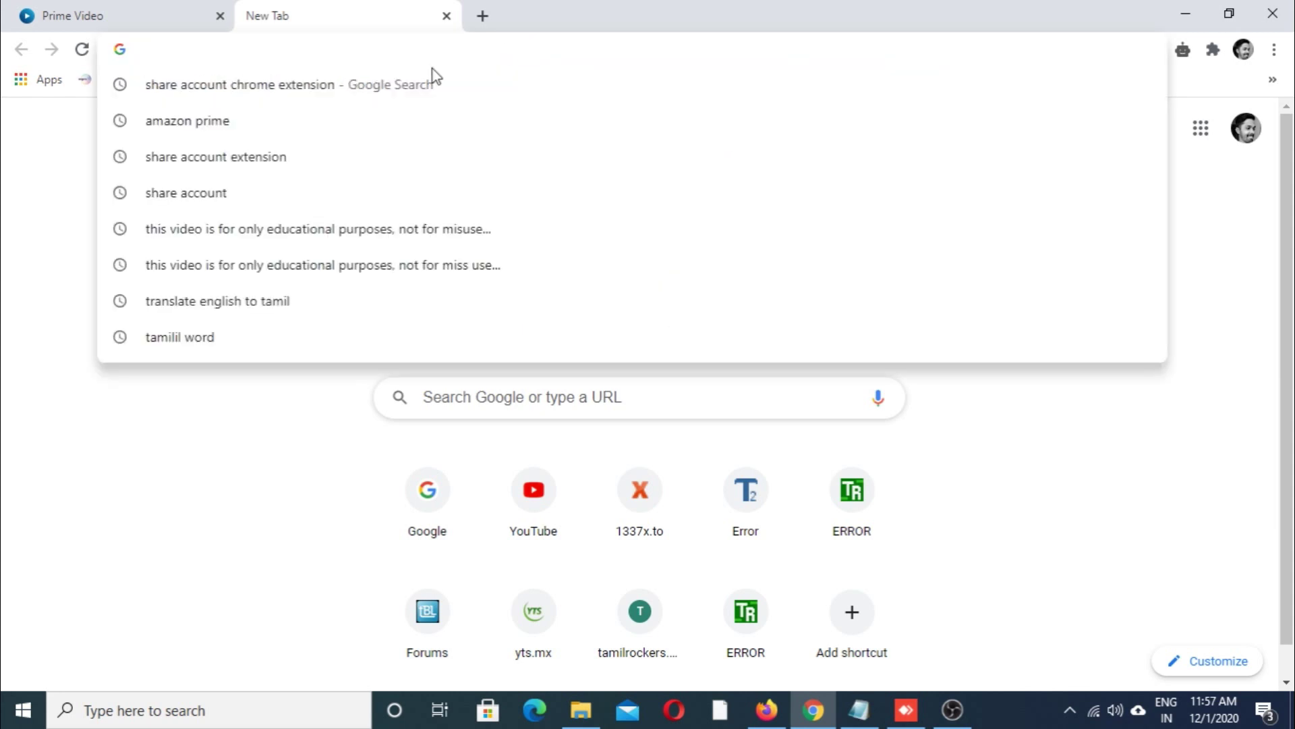
left_click(417, 85)
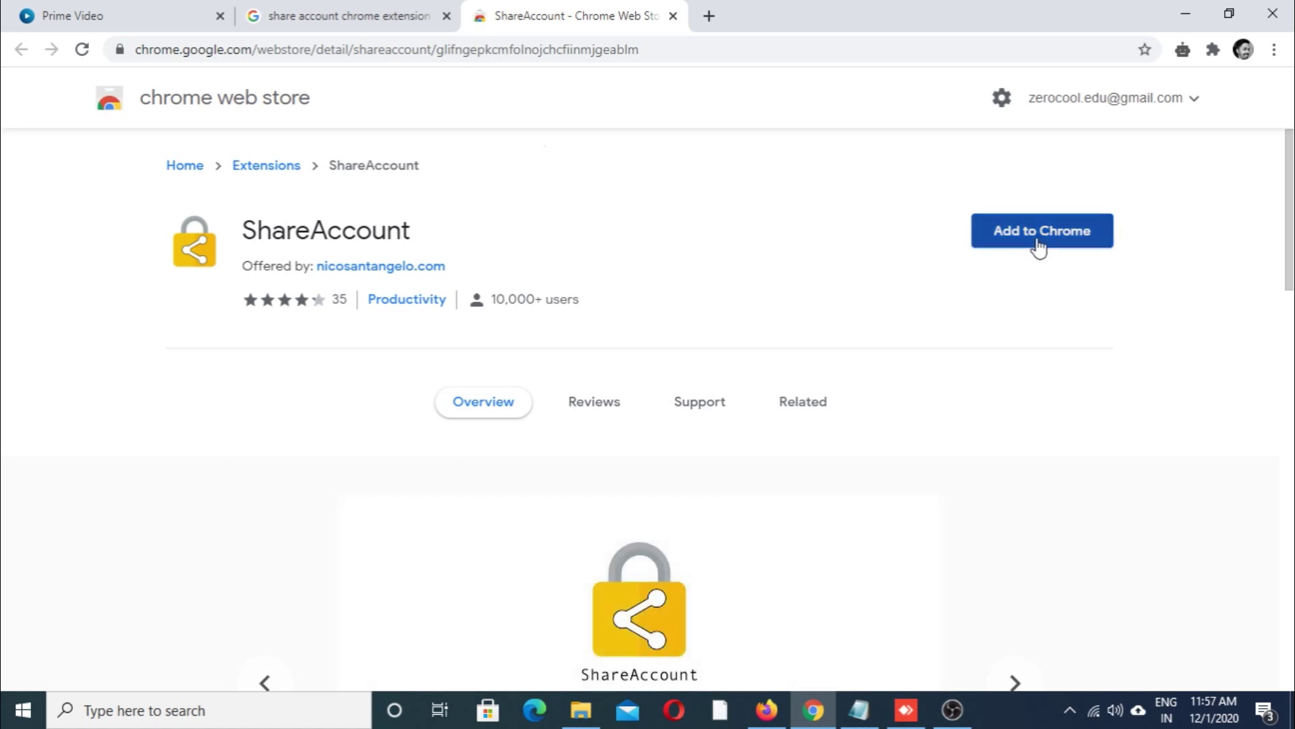
Install the ShareAccount extension using Add to Chrome and Add extension.
left_click(1039, 248)
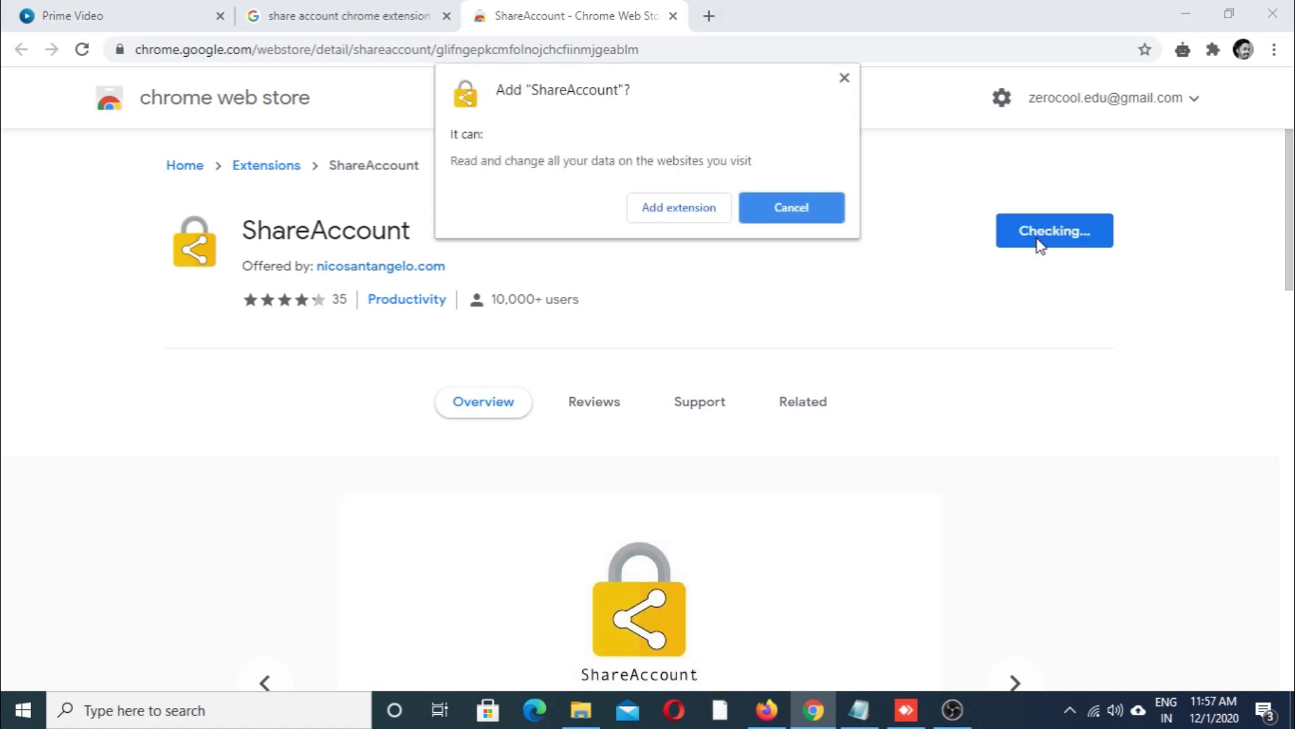
left_click(675, 211)
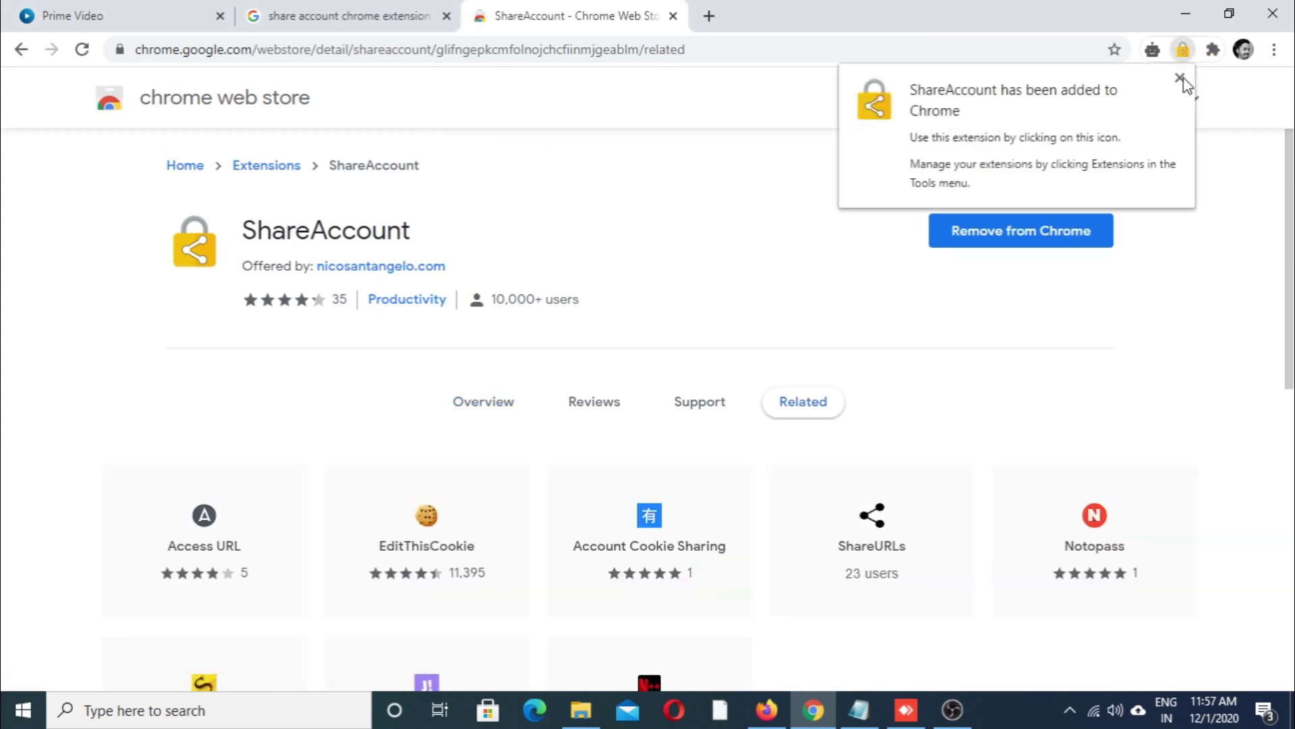
left_click(1180, 77)
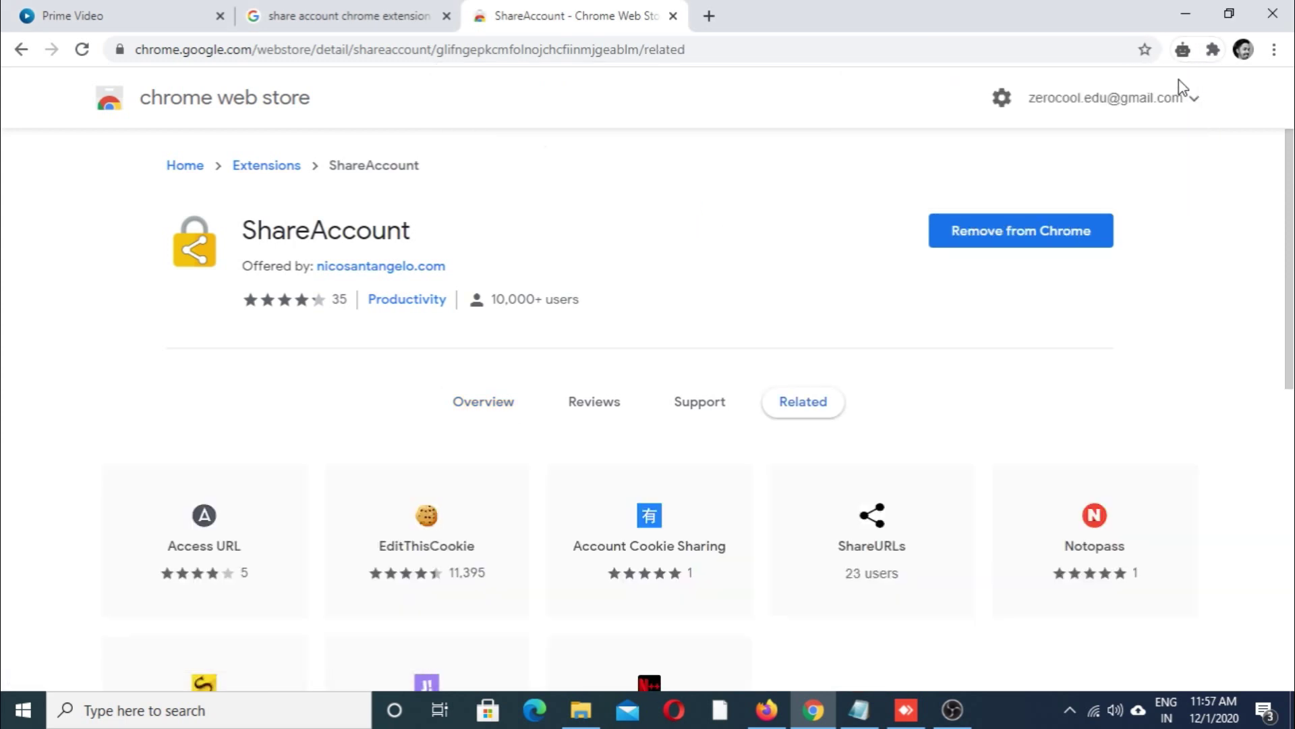
Pin ShareAccount to the toolbar from the Extensions menu.
left_click(1213, 49)
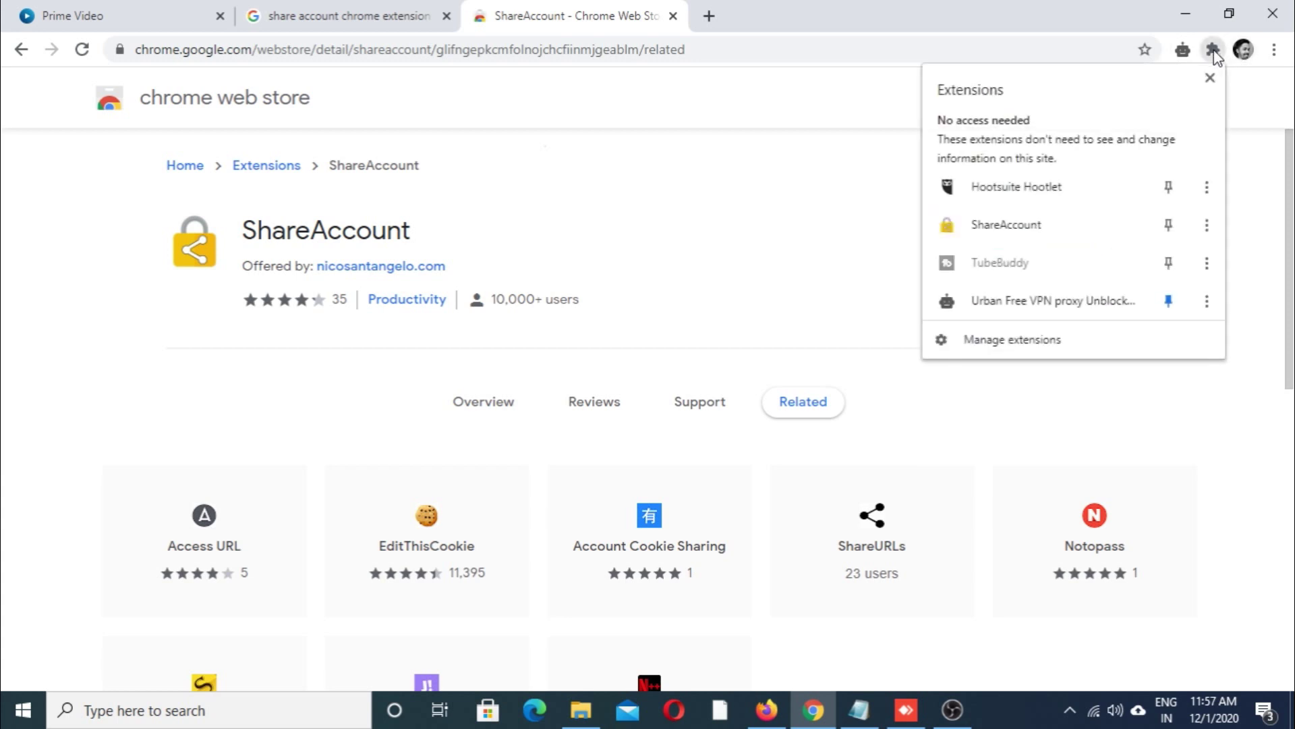
left_click(1175, 223)
left_click(836, 167)
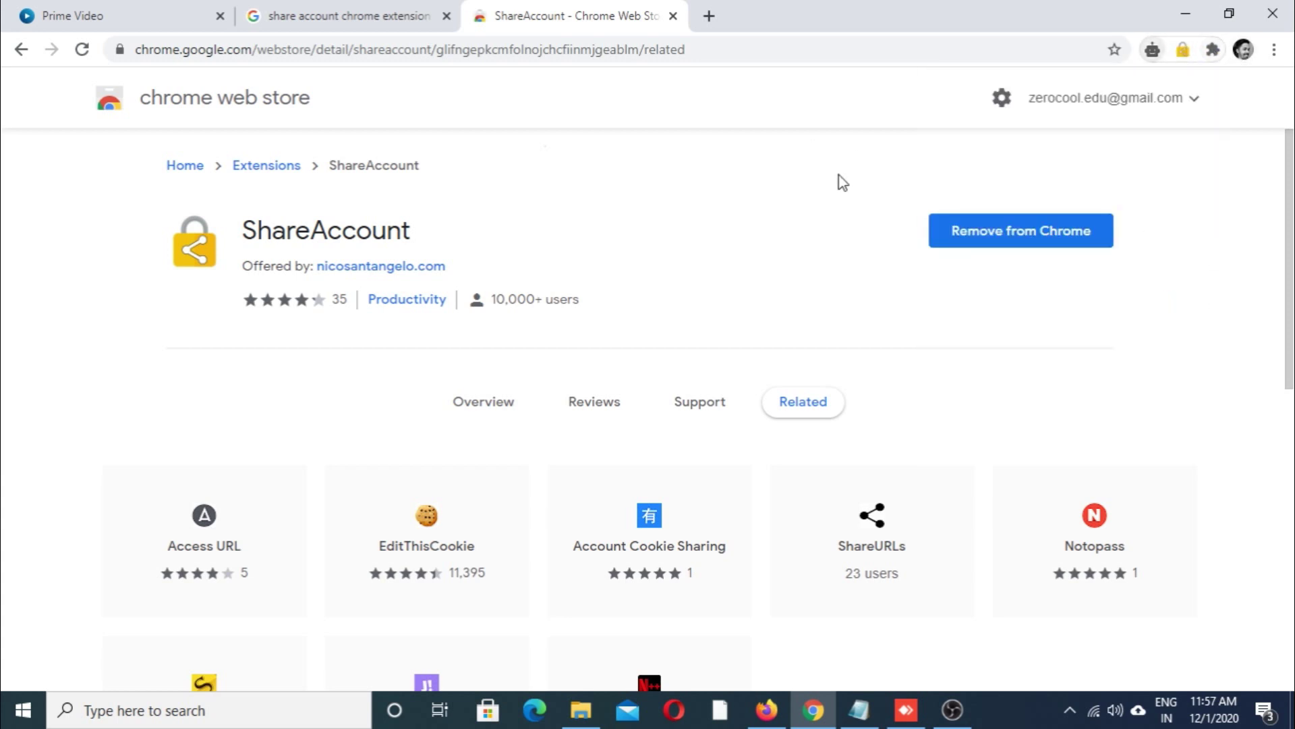
Close the Web Store and search tabs to return to the Prime Video page.
left_click(673, 18)
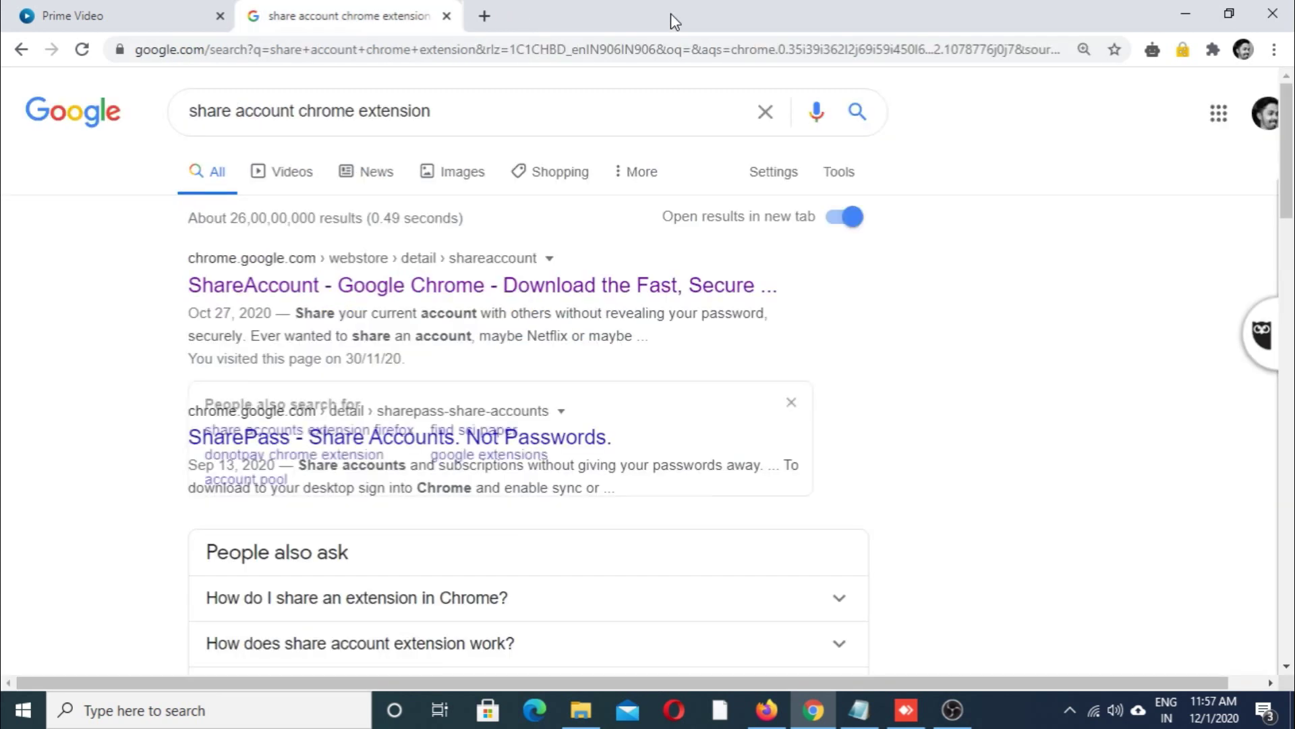
left_click(446, 17)
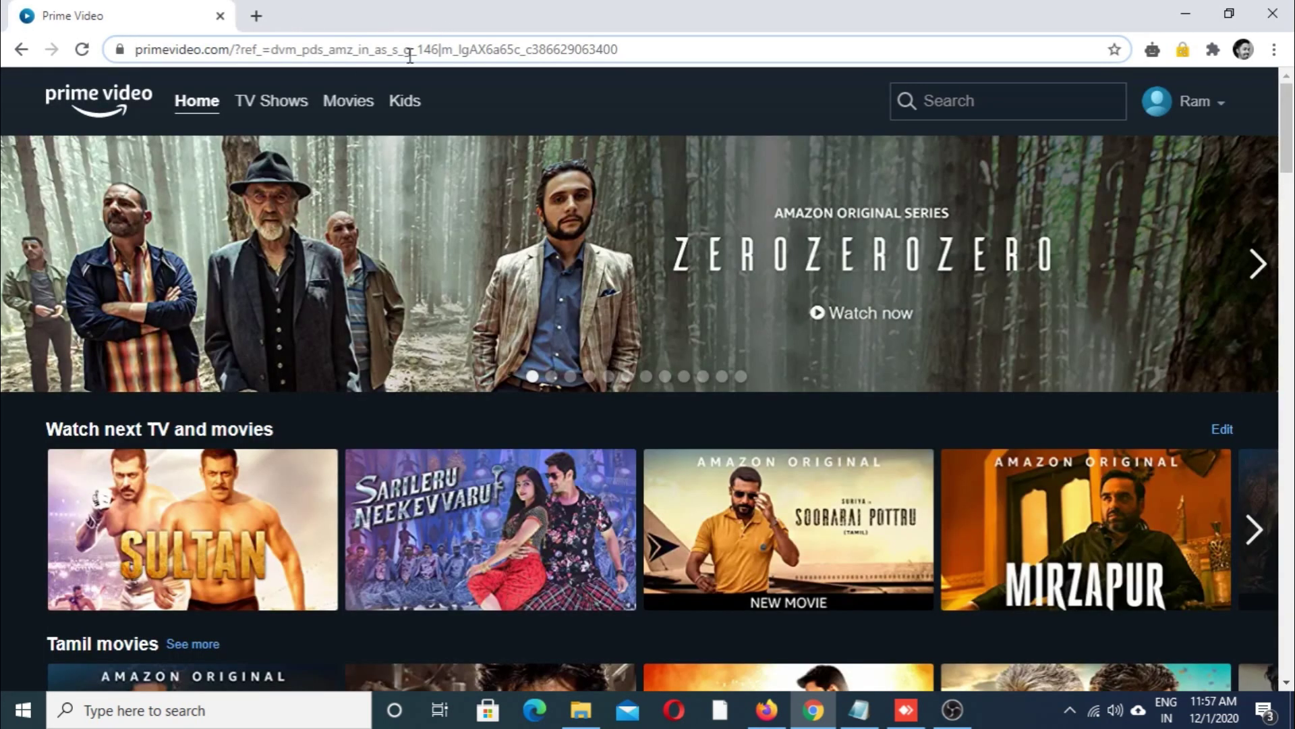
left_click(413, 54)
key("ctrl+a")
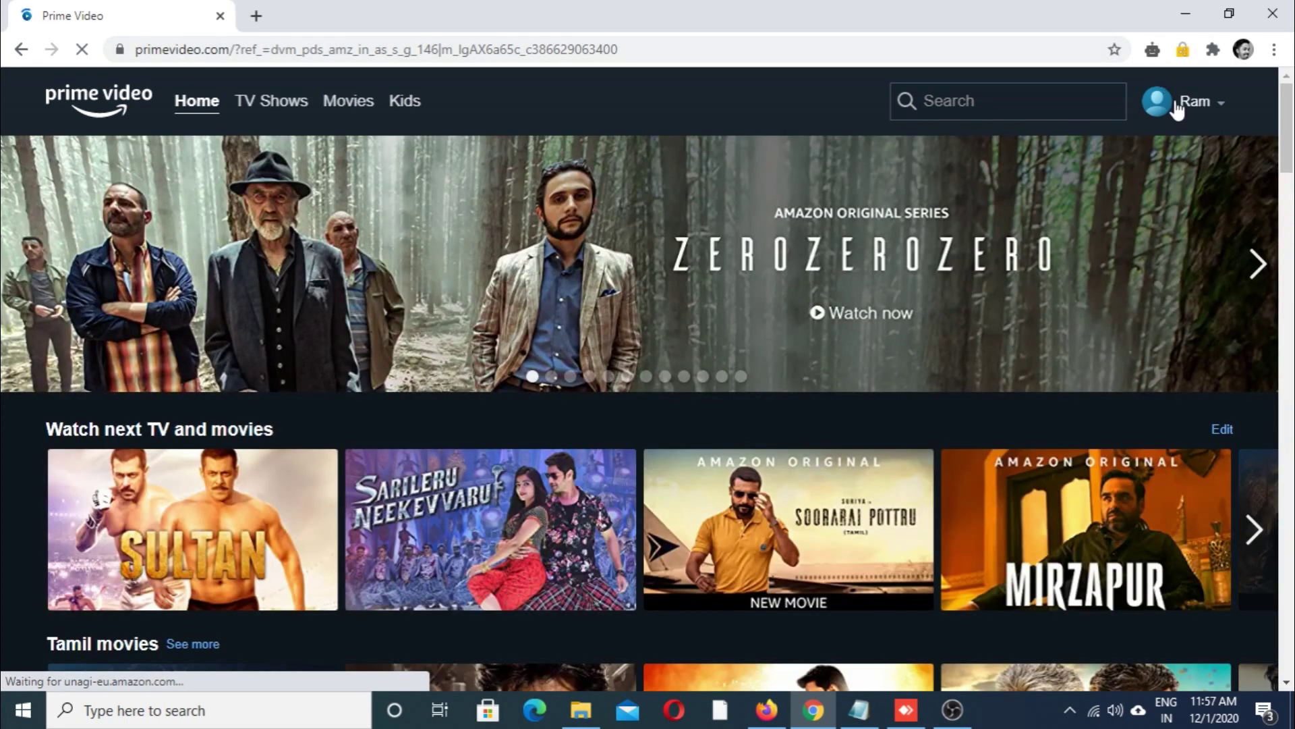
Open ShareAccount on Prime Video and choose SHARE ACCOUNT.
mouse_move(1177, 108)
left_click(1183, 49)
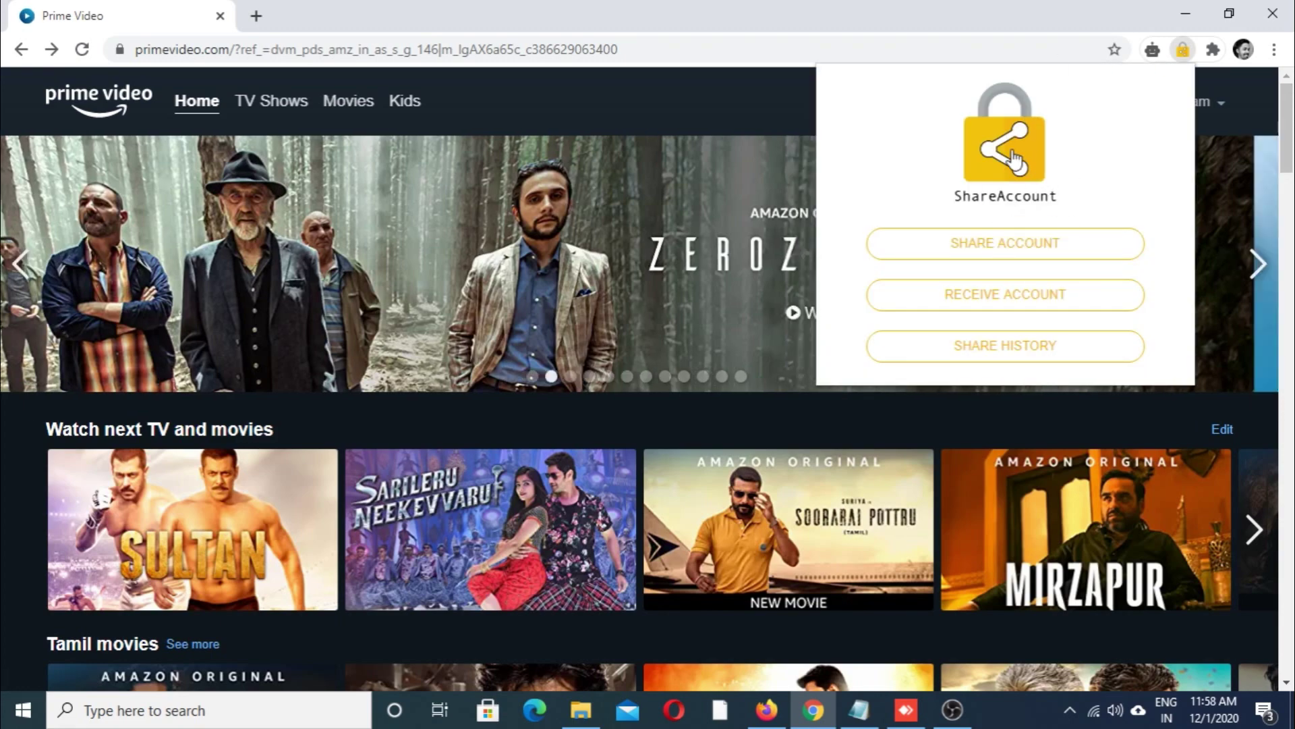
left_click(1035, 256)
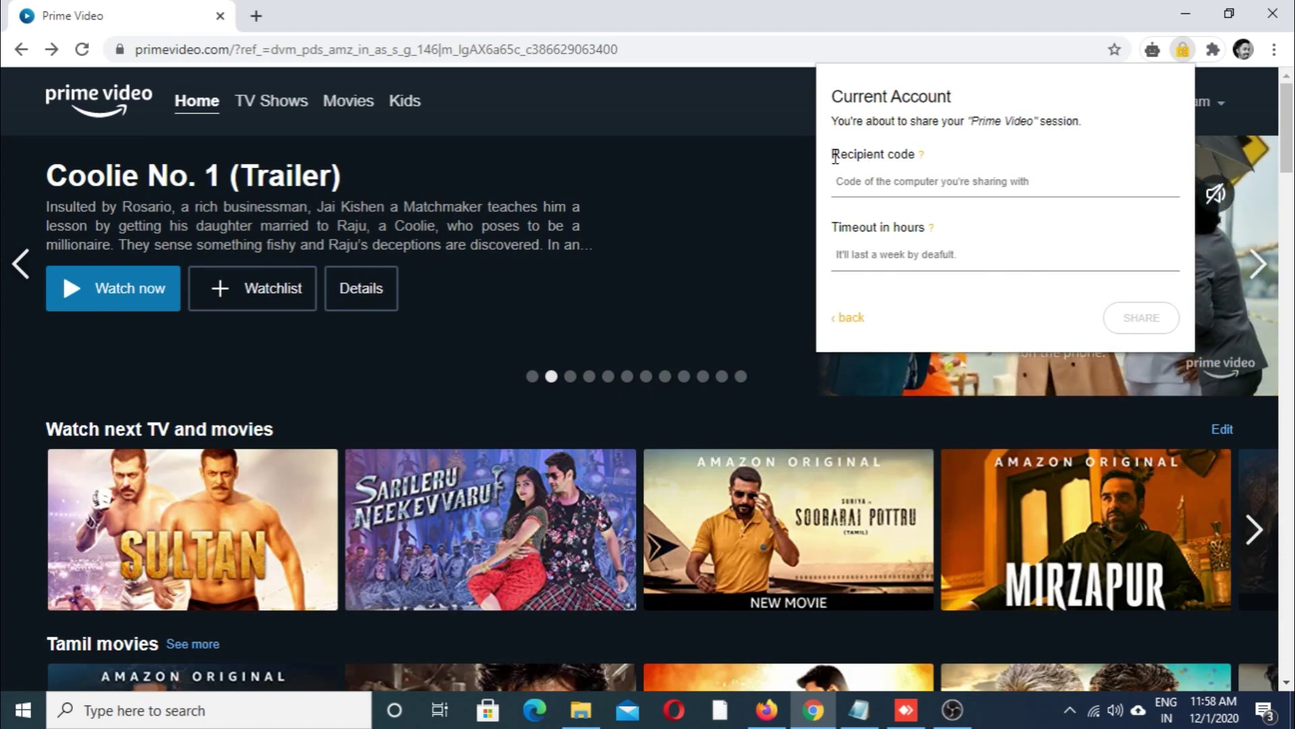
left_click_drag(835, 157, 931, 162)
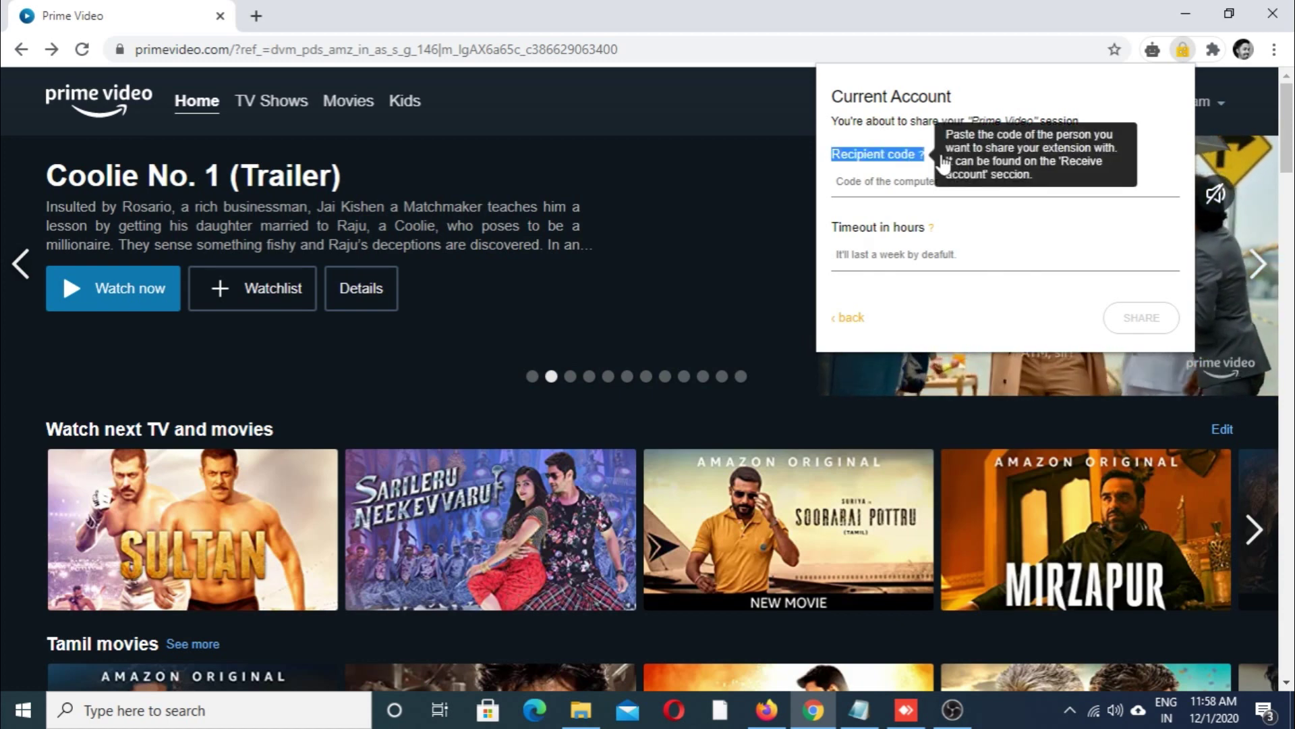
In the AnyDesk session, open the ShareAccount extension popup on the remote Chrome.
mouse_move(912, 533)
left_click(906, 709)
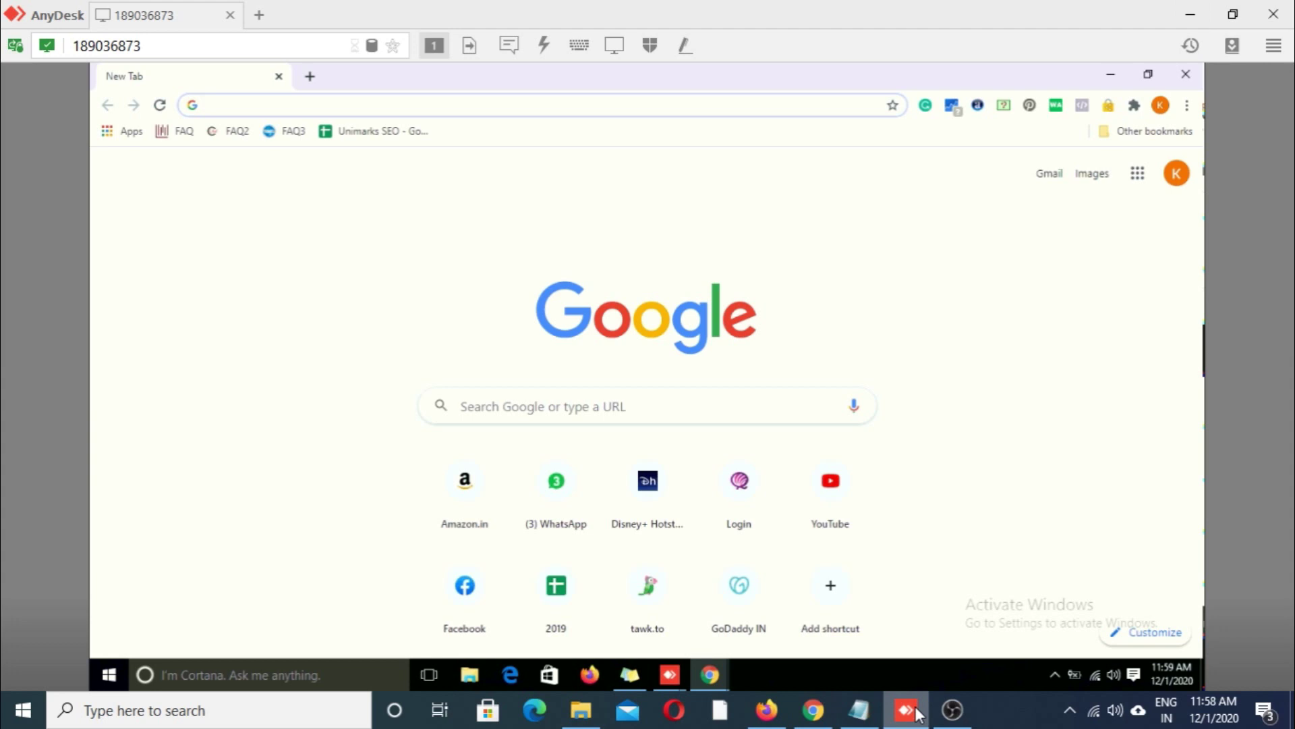
left_click(1107, 106)
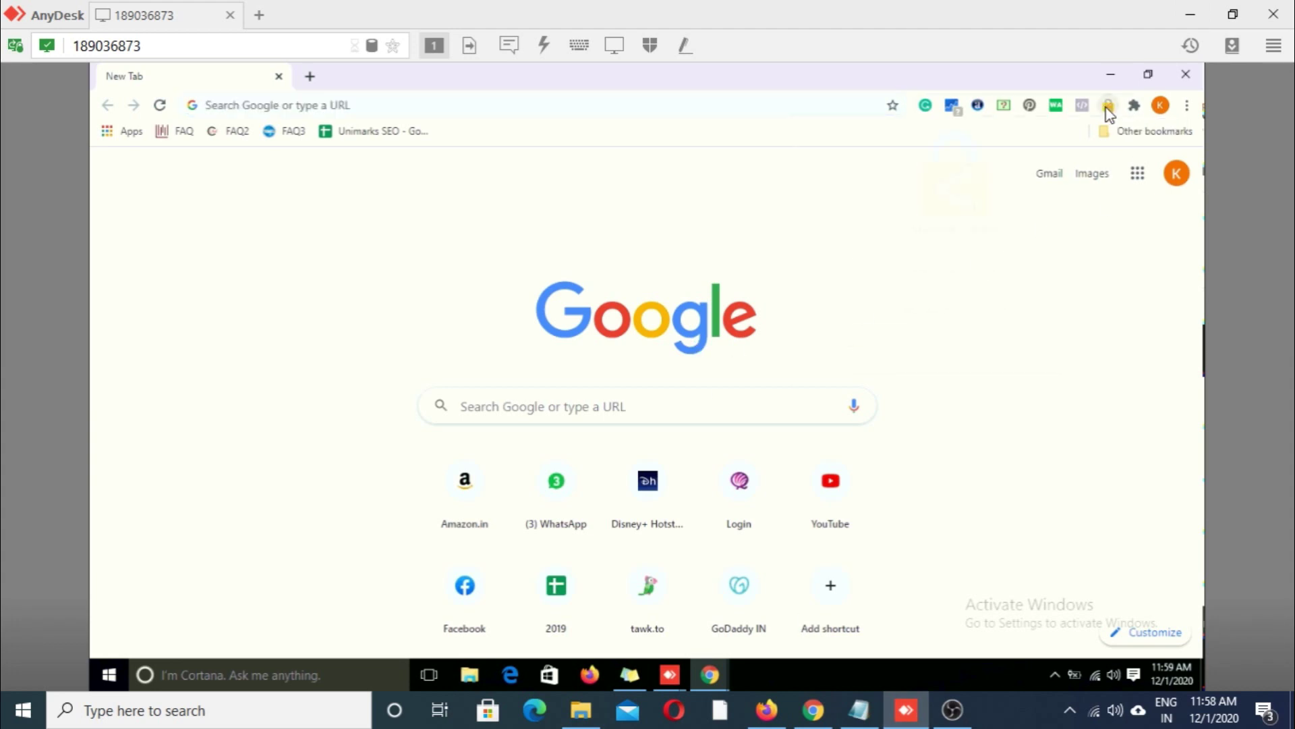
left_click(1107, 106)
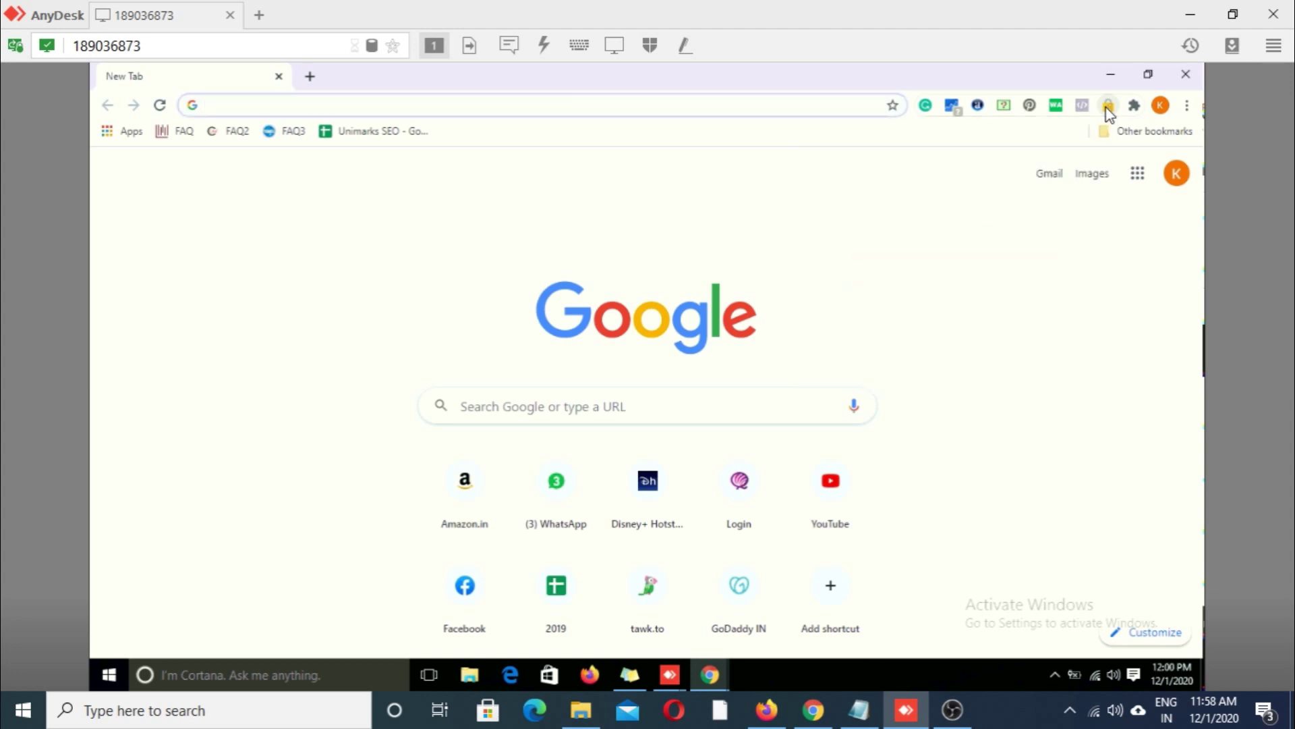
left_click(1107, 106)
left_click(1107, 106)
left_click(1109, 107)
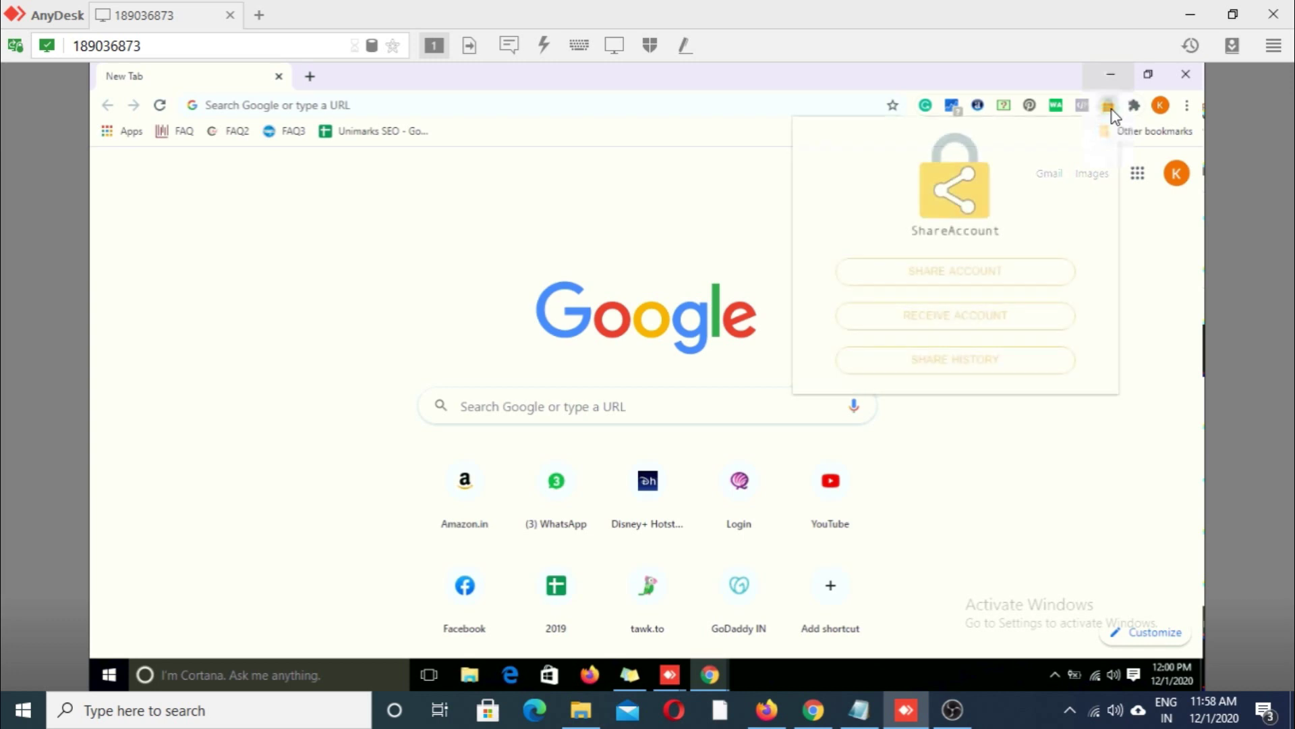
Switch to Receive account, copy the remote's code, and minimize AnyDesk.
left_click(981, 325)
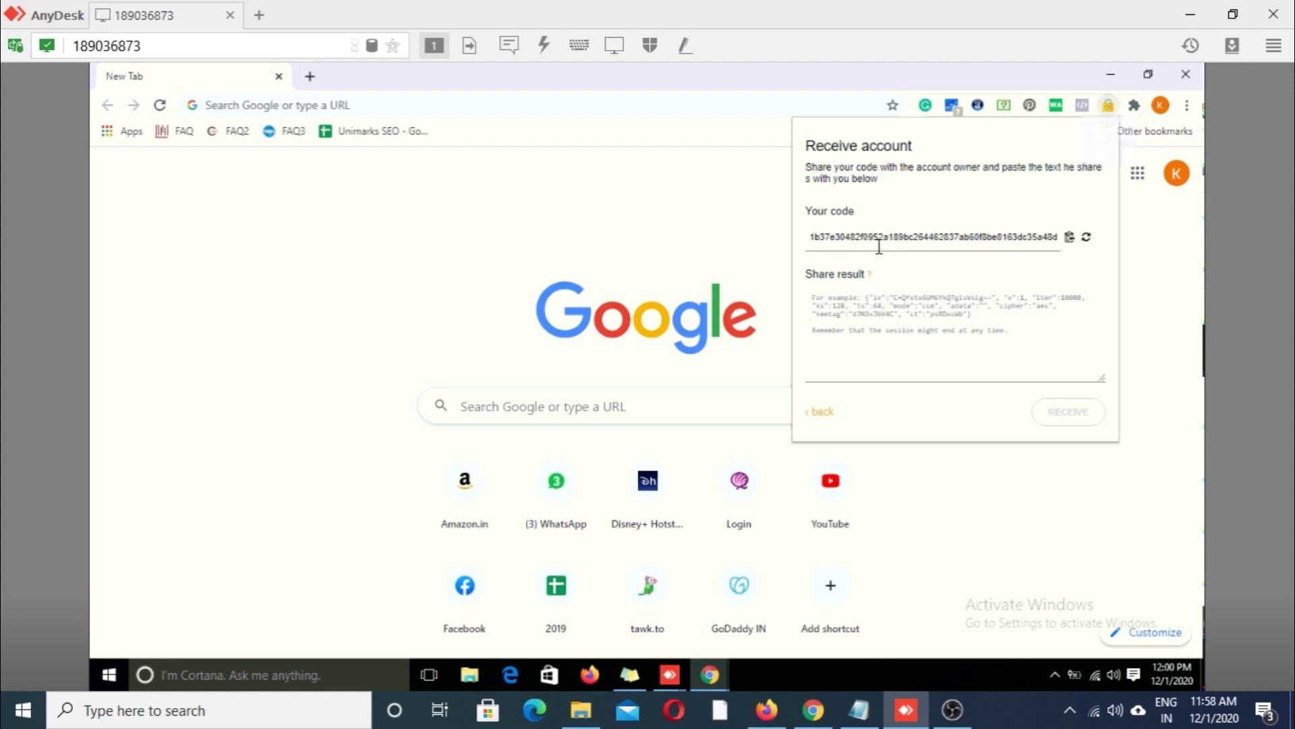
double_click(904, 238)
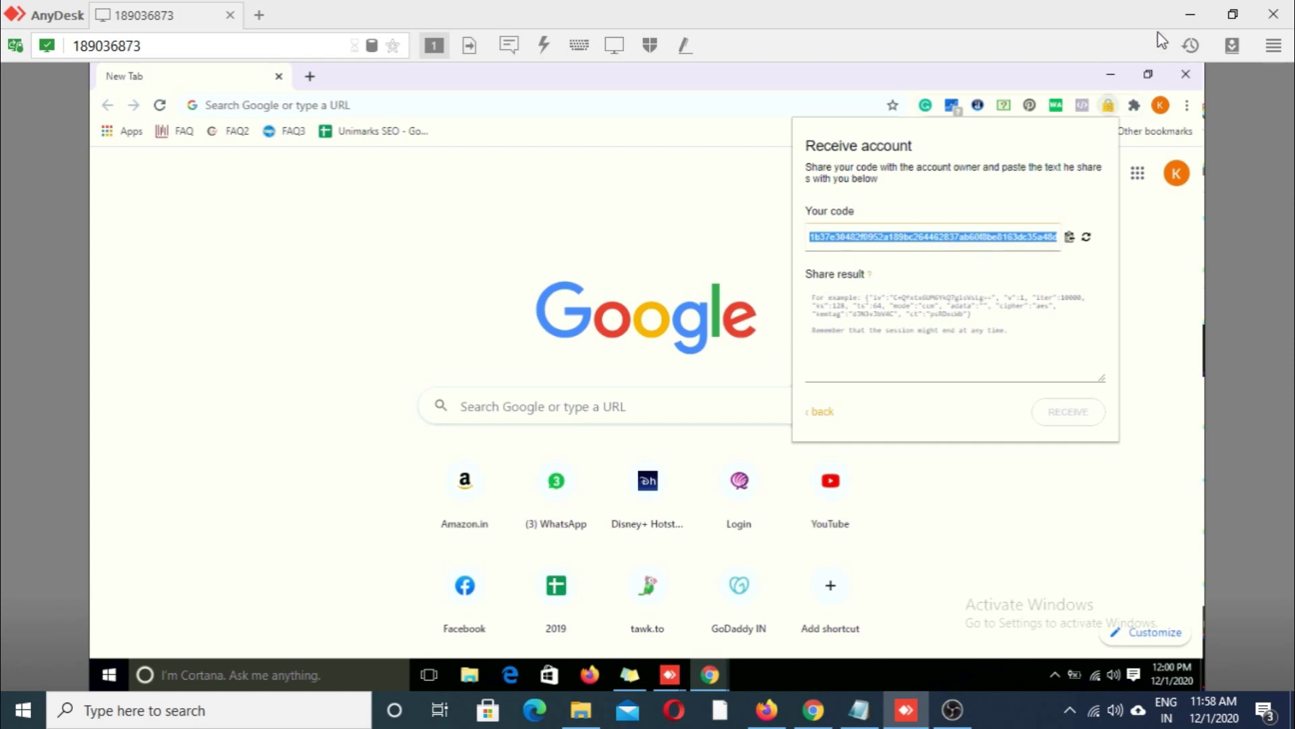
left_click(1189, 15)
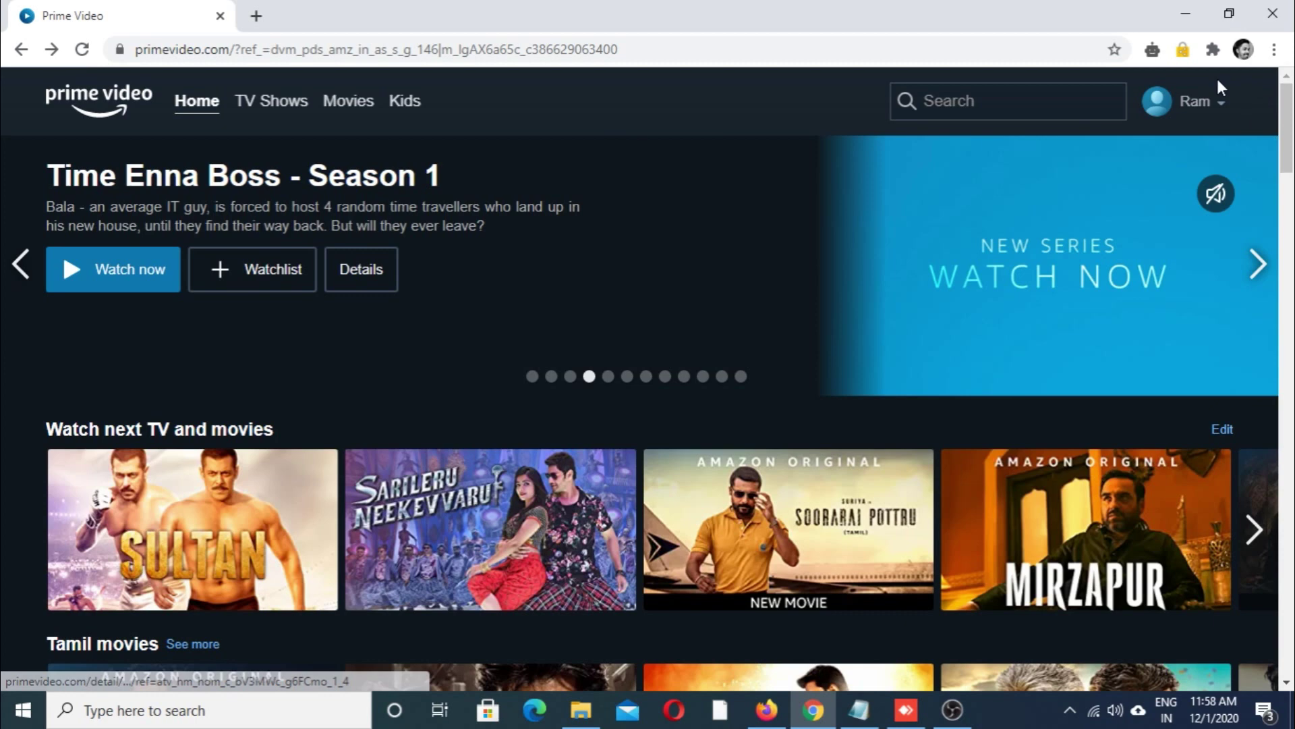
Share the Prime Video session using the pasted recipient code and a 3-hour timeout.
left_click(1183, 52)
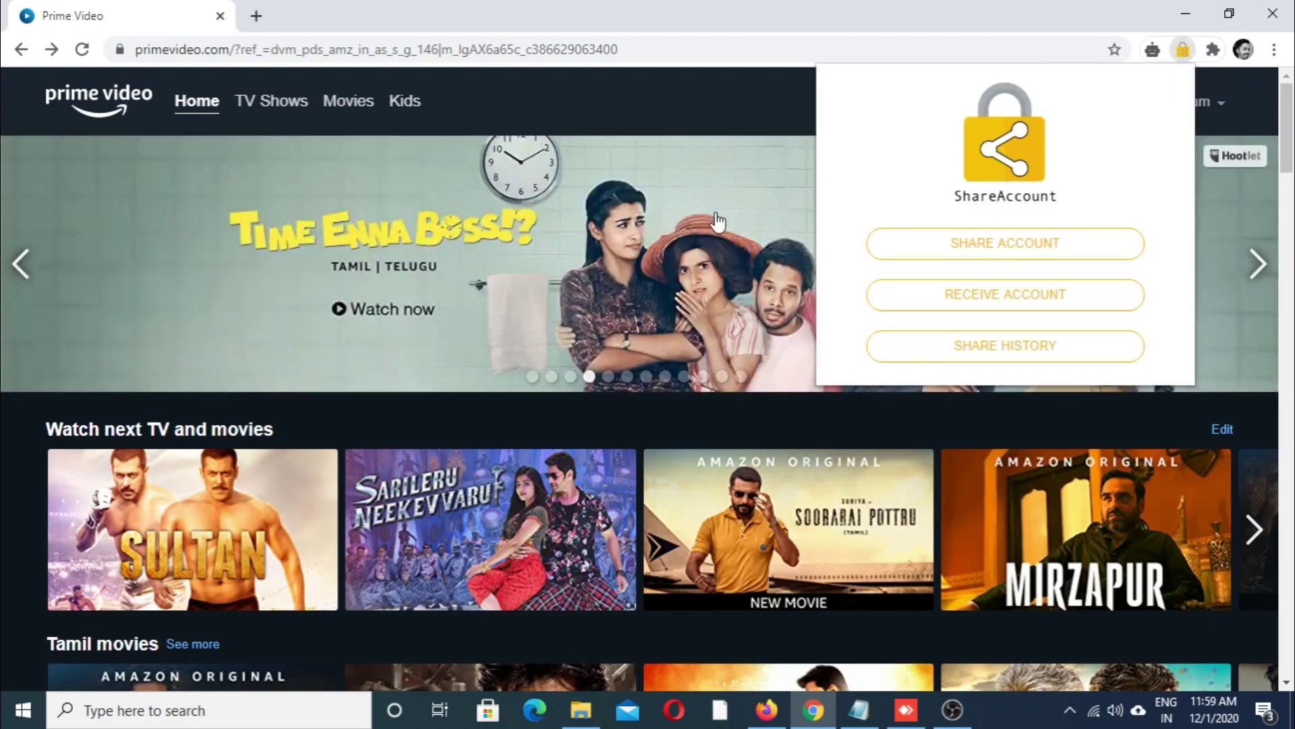
left_click(1017, 245)
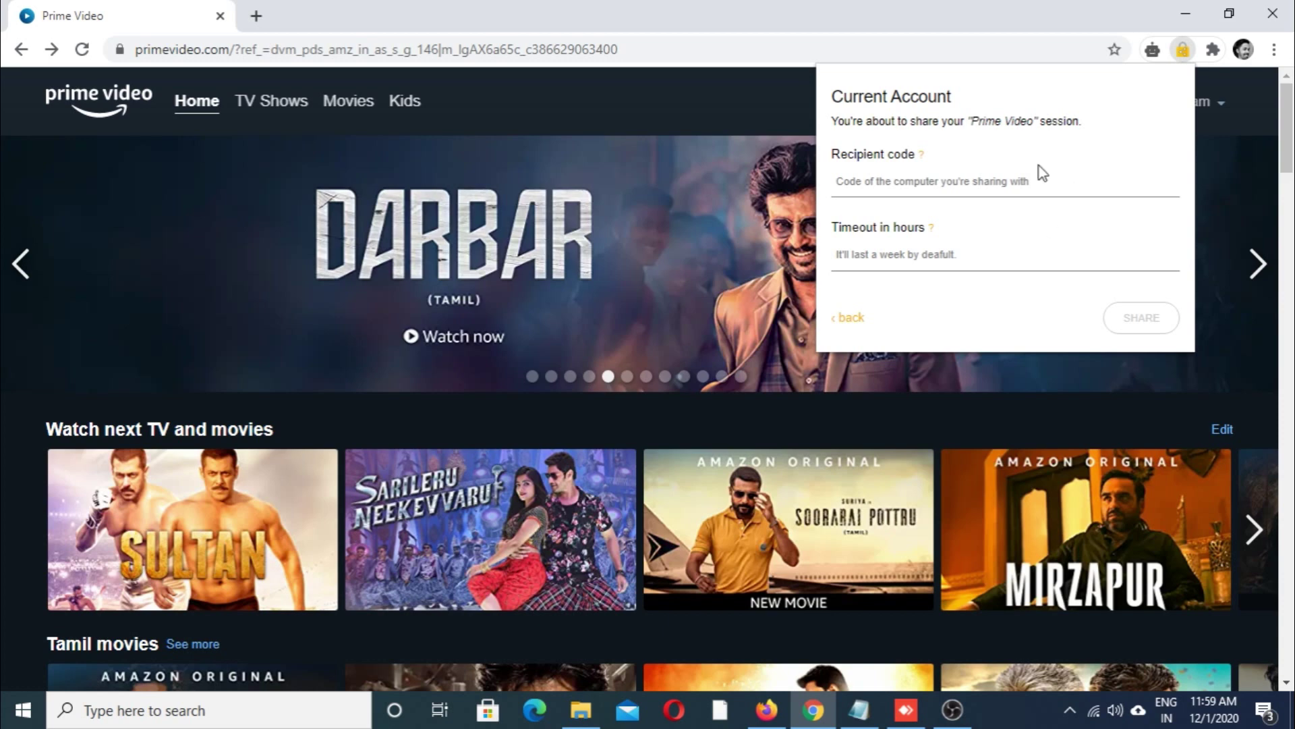
left_click(1019, 181)
key("ctrl+v")
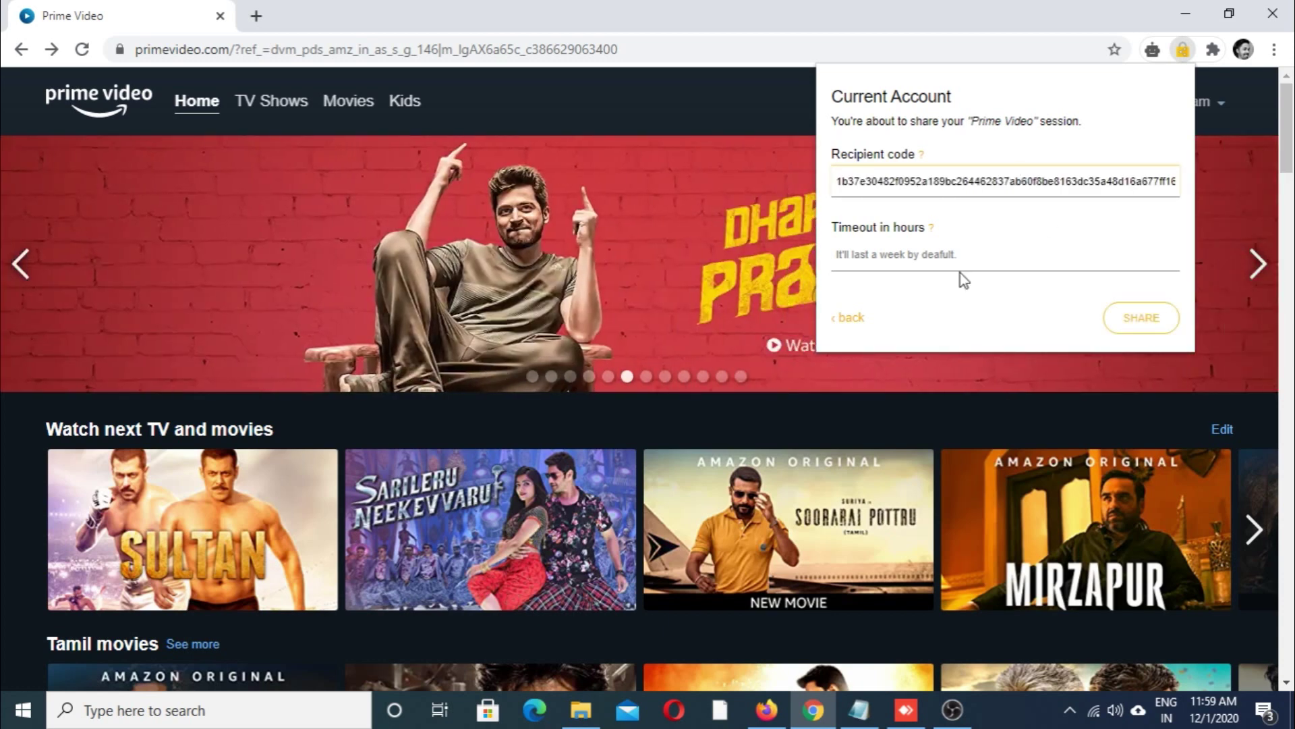
left_click(976, 259)
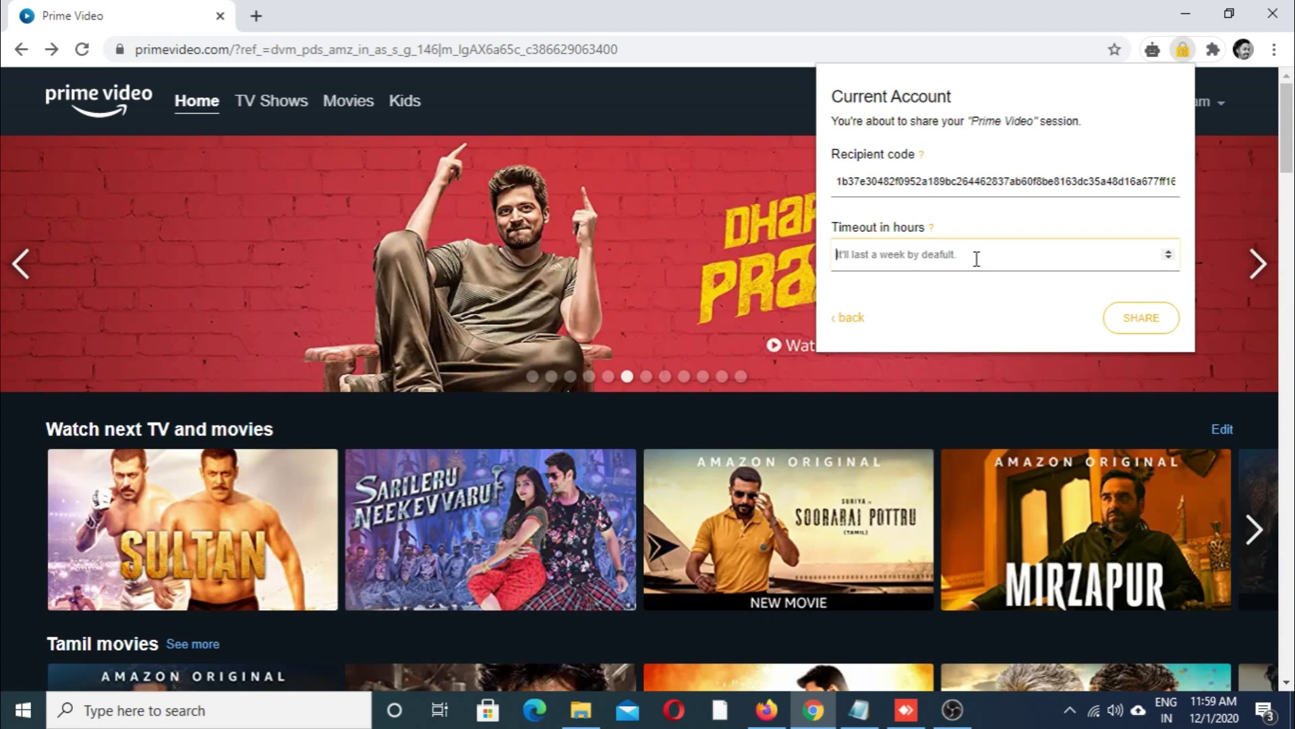
type("3")
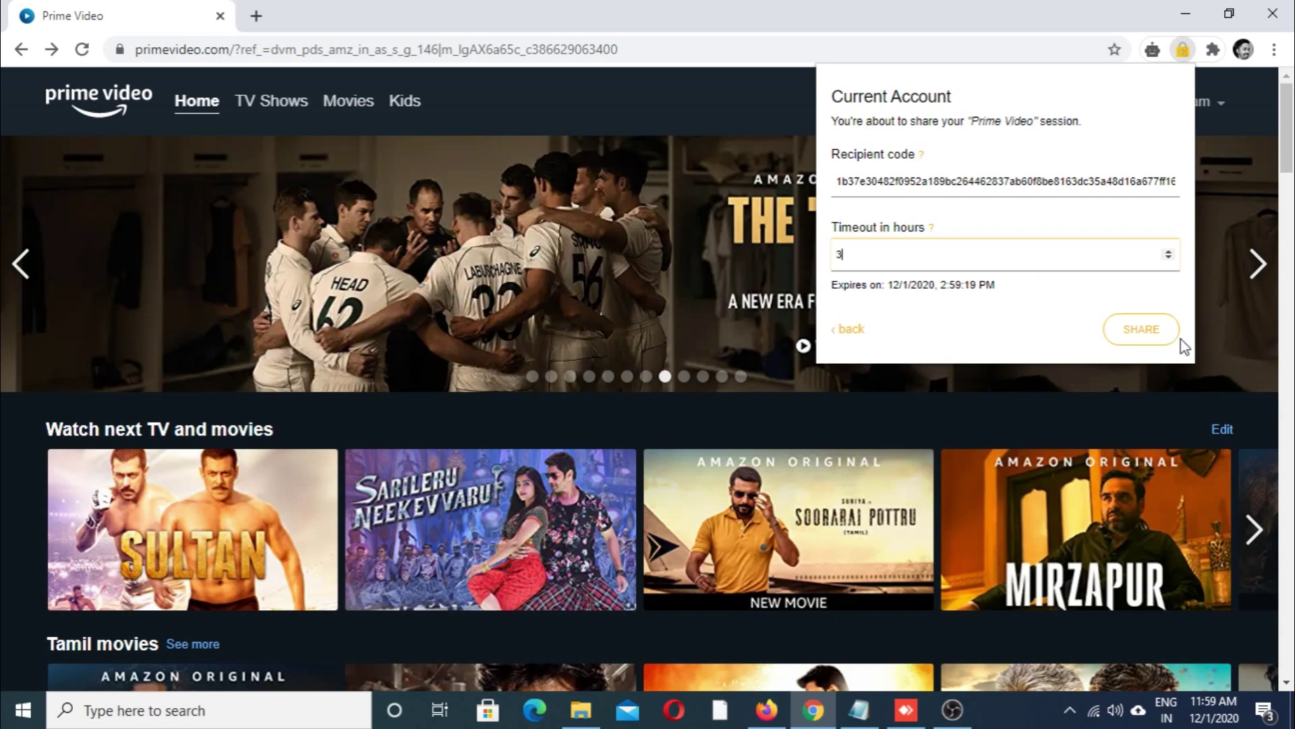
left_click(1146, 338)
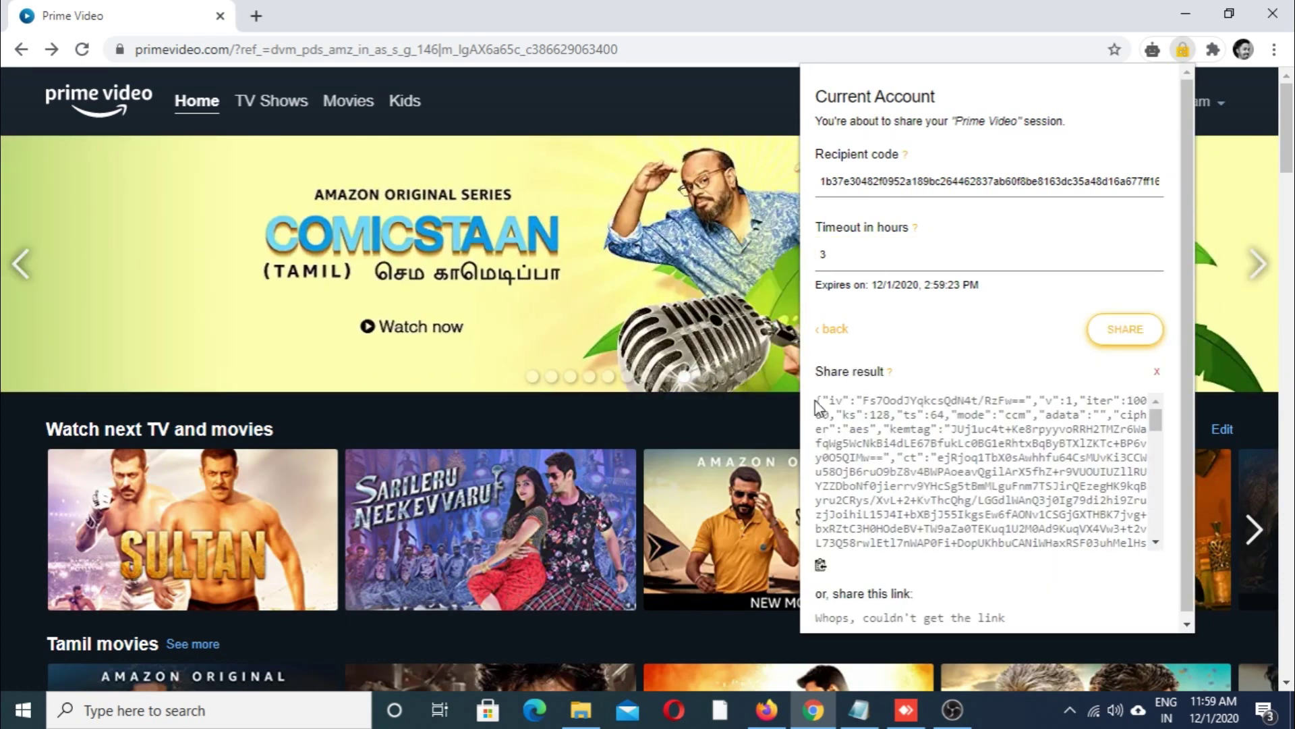
Select the encrypted share result text and copy it.
left_click_drag(816, 400, 951, 550)
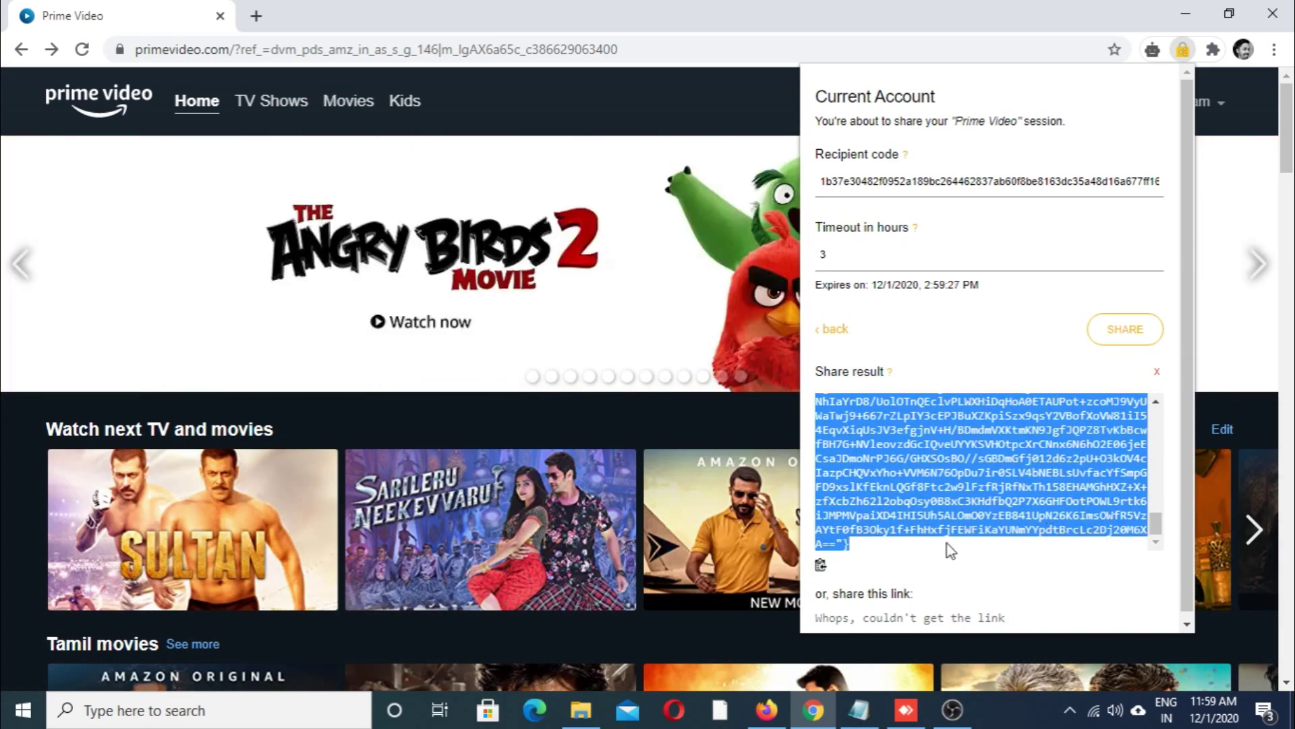
right_click(933, 473)
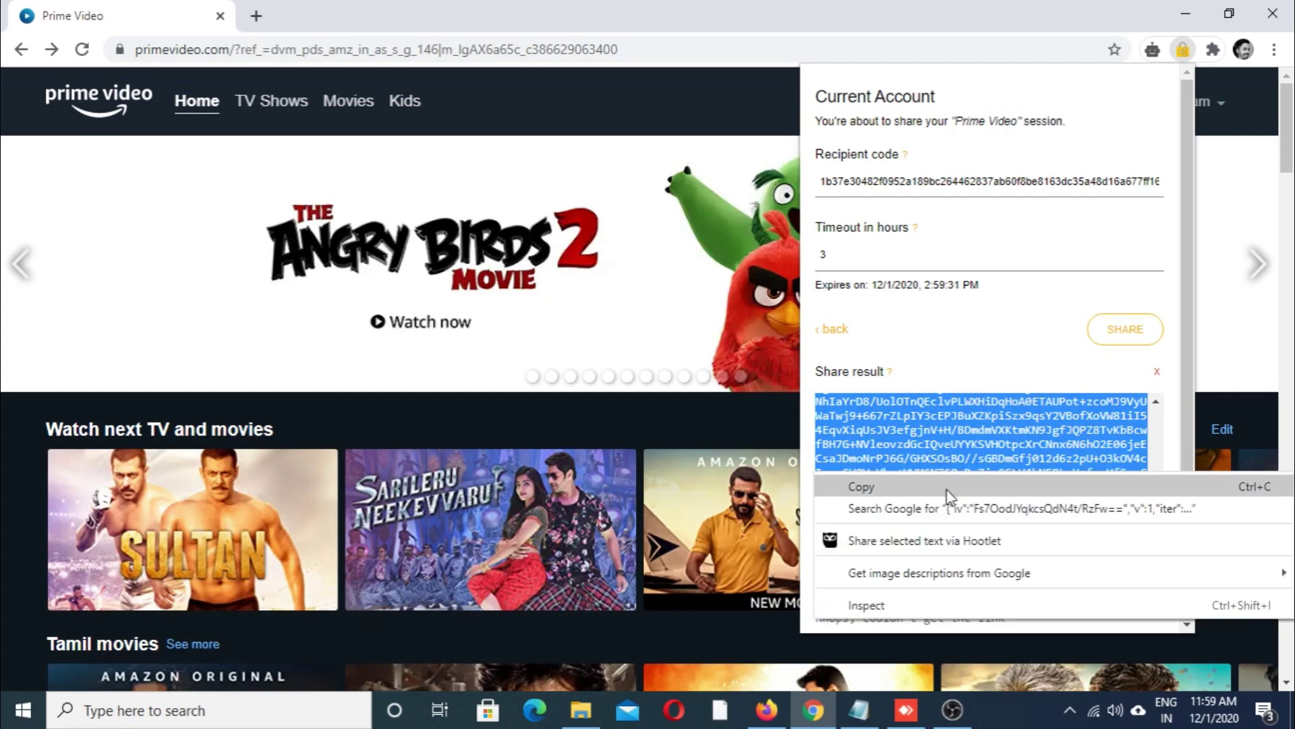
left_click(947, 489)
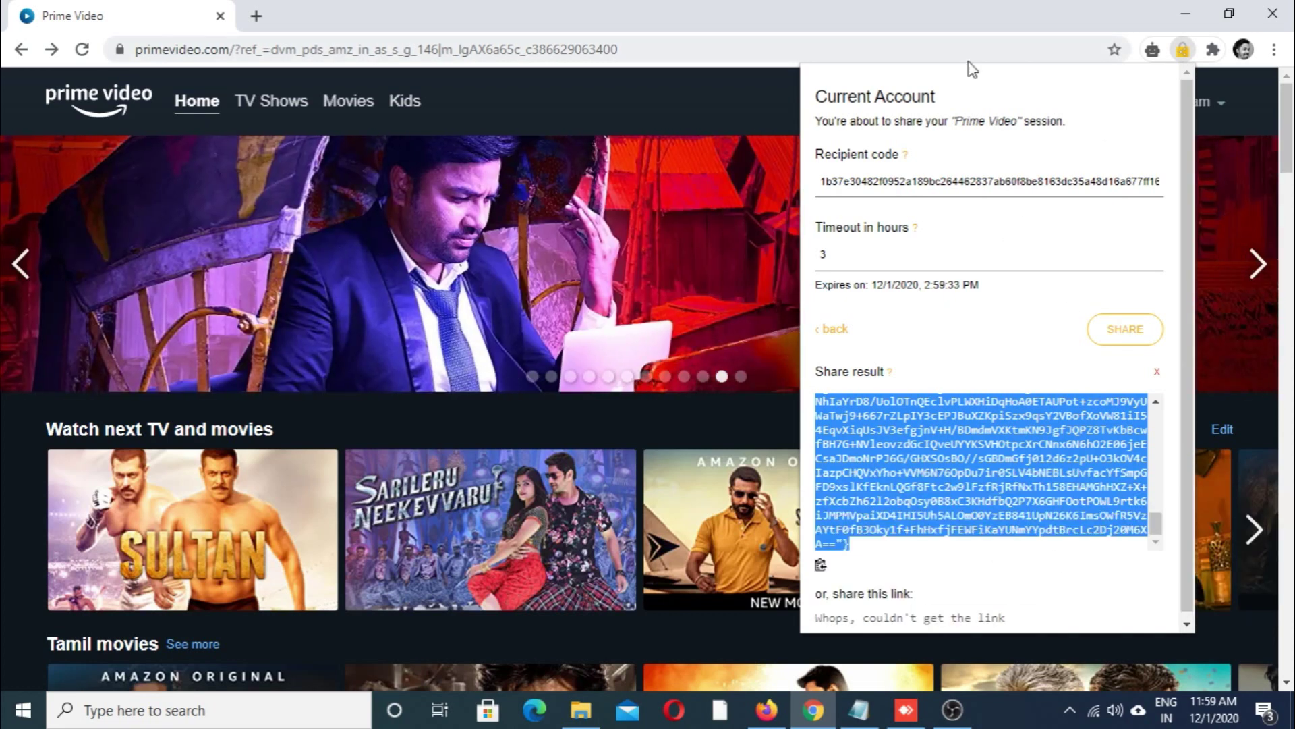
Paste the share text into the remote Receive account Share result box and receive it.
left_click(904, 717)
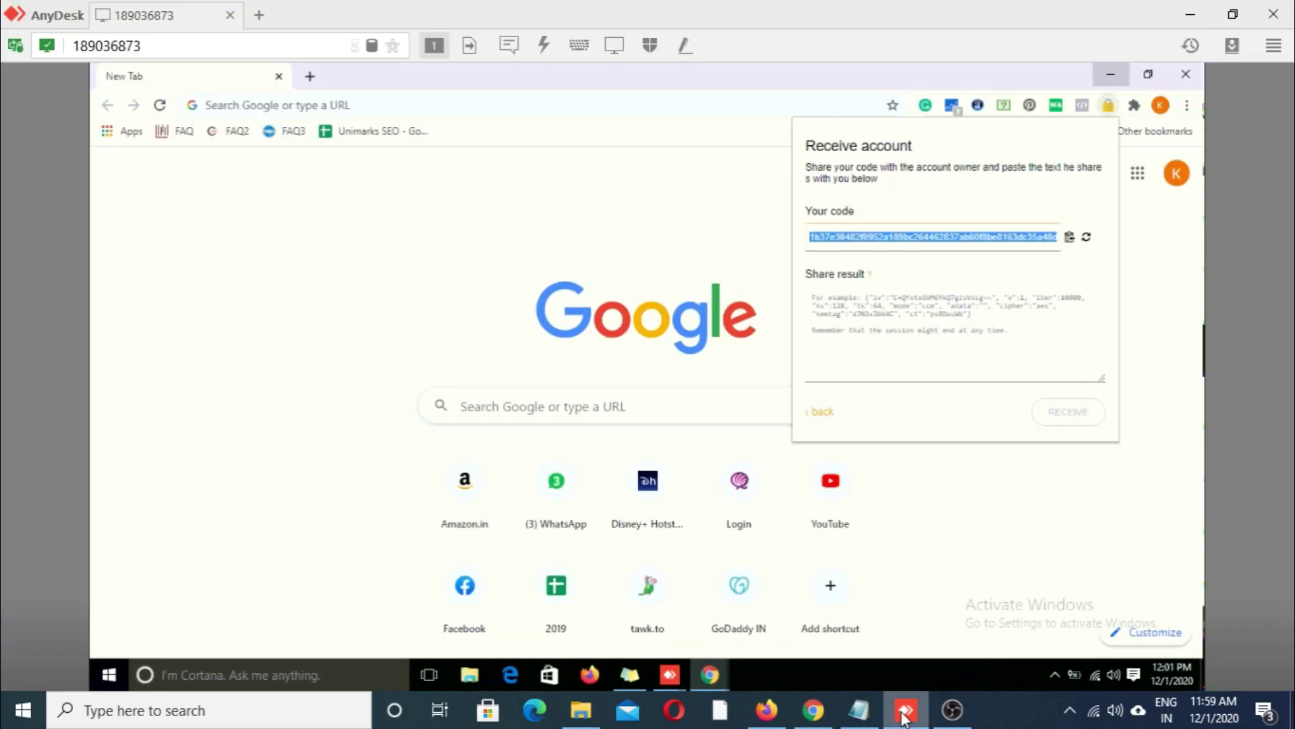
left_click(908, 313)
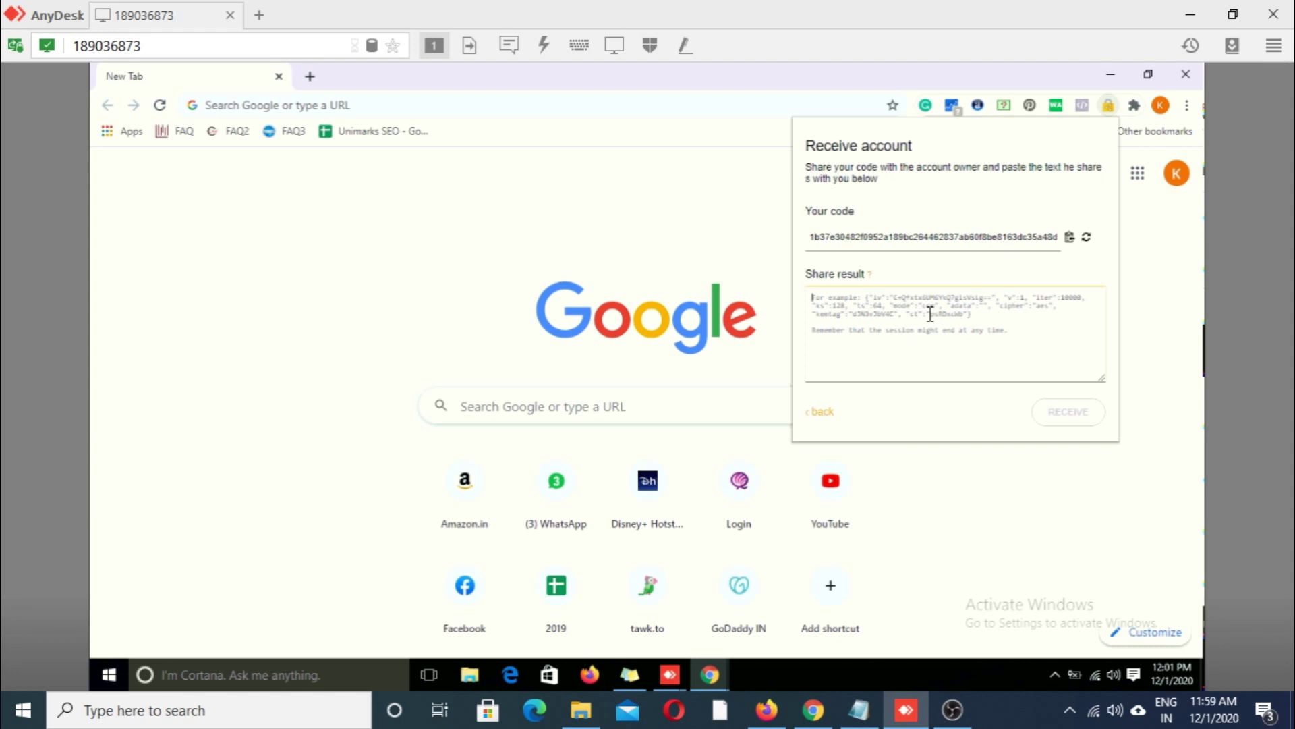
key("ctrl+v")
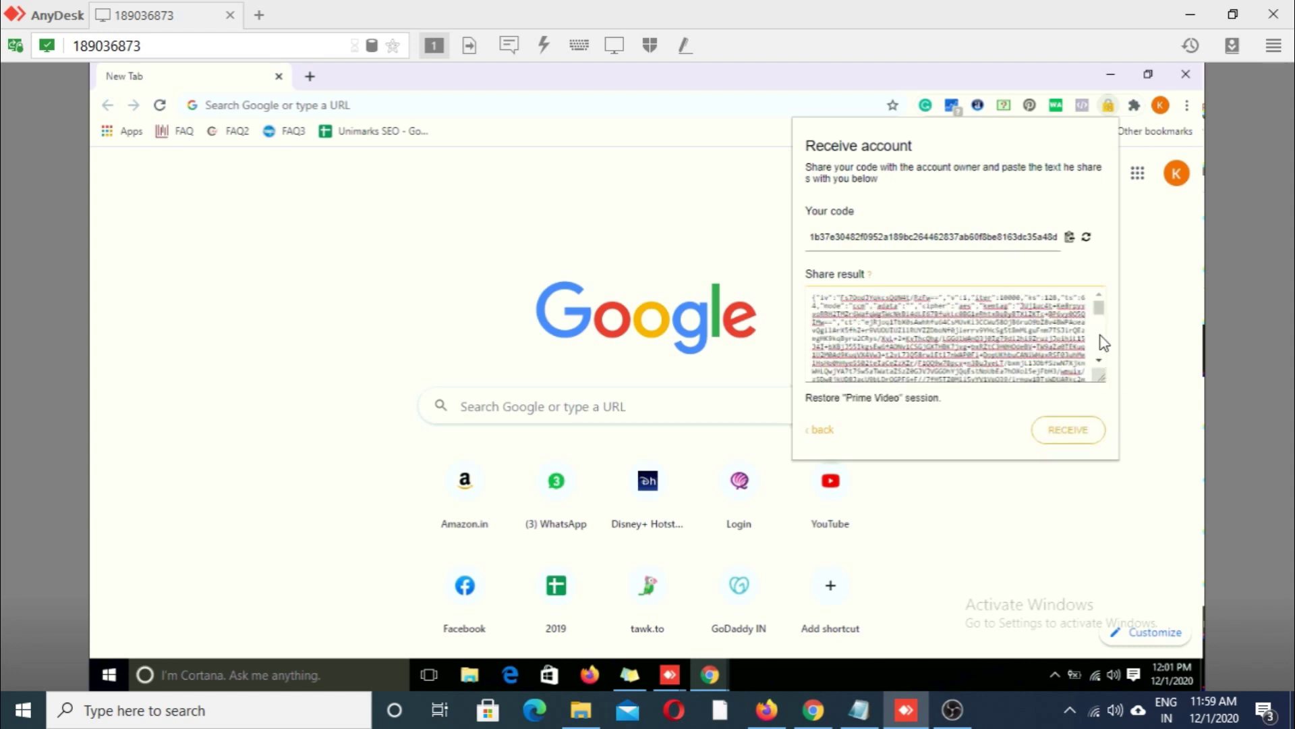
scroll(1101, 368, "down", 2)
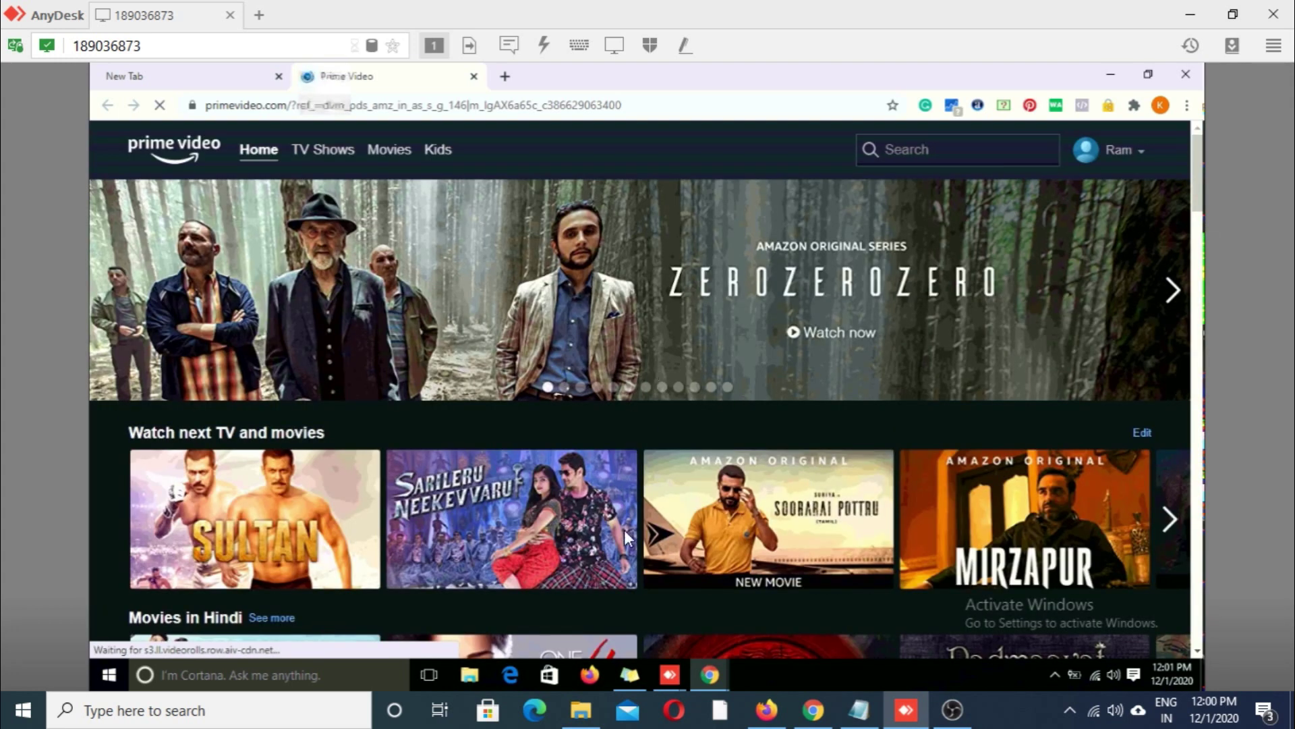
Pause and close the Coolie No. 1 trailer on the remote Prime Video, then minimize AnyDesk.
scroll(1201, 169, "down", 5)
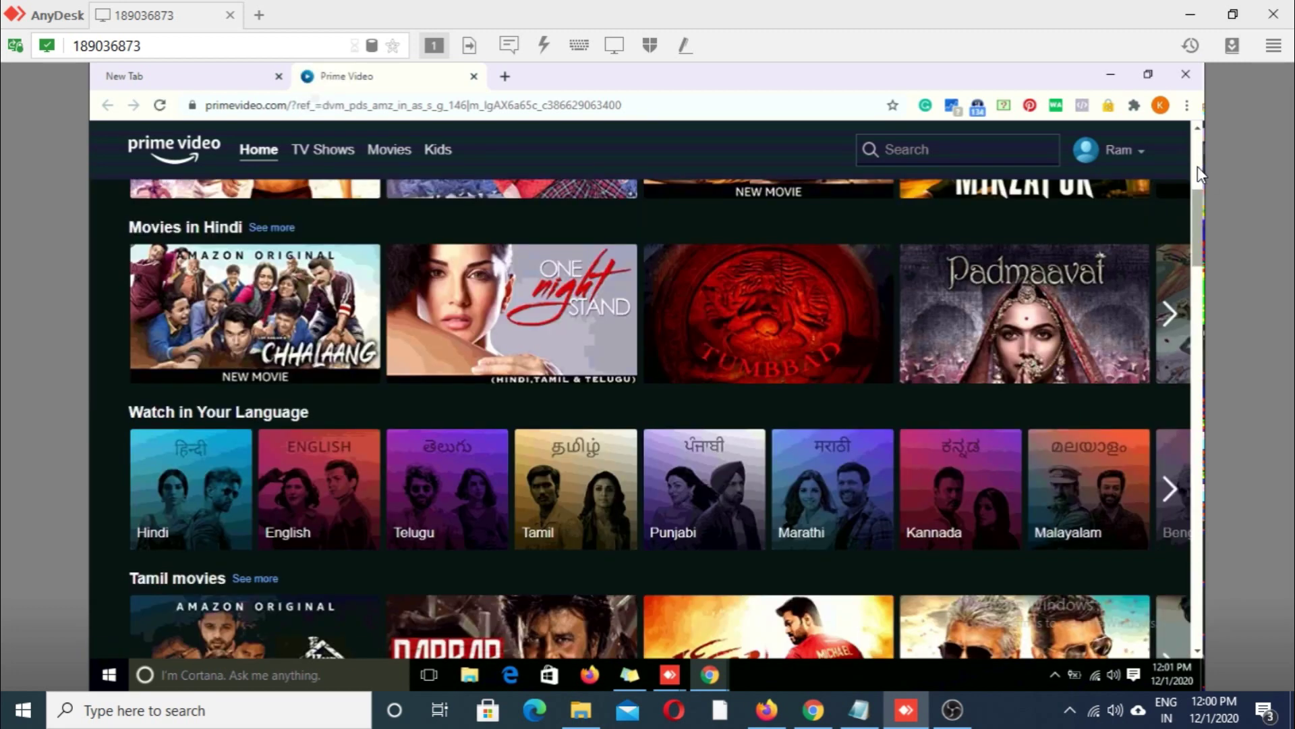
scroll(1197, 166, "up", 5)
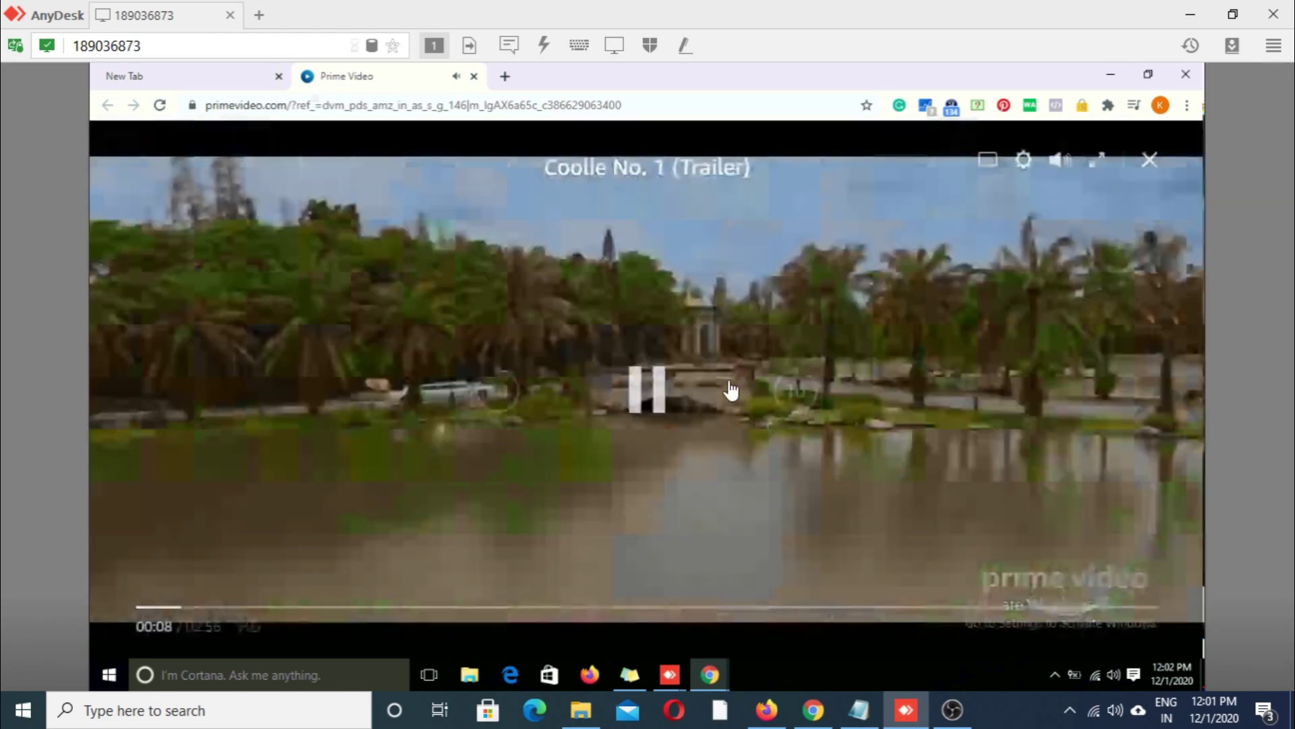
left_click(649, 398)
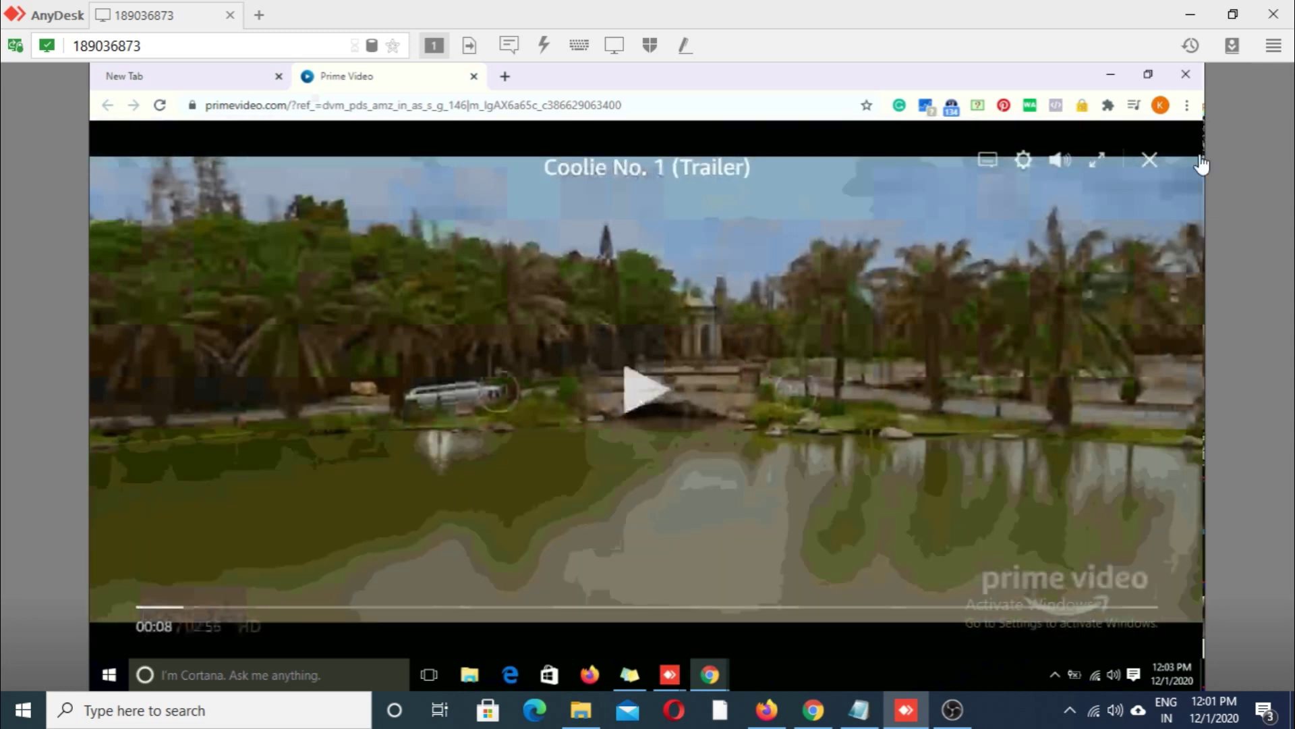
left_click(1150, 163)
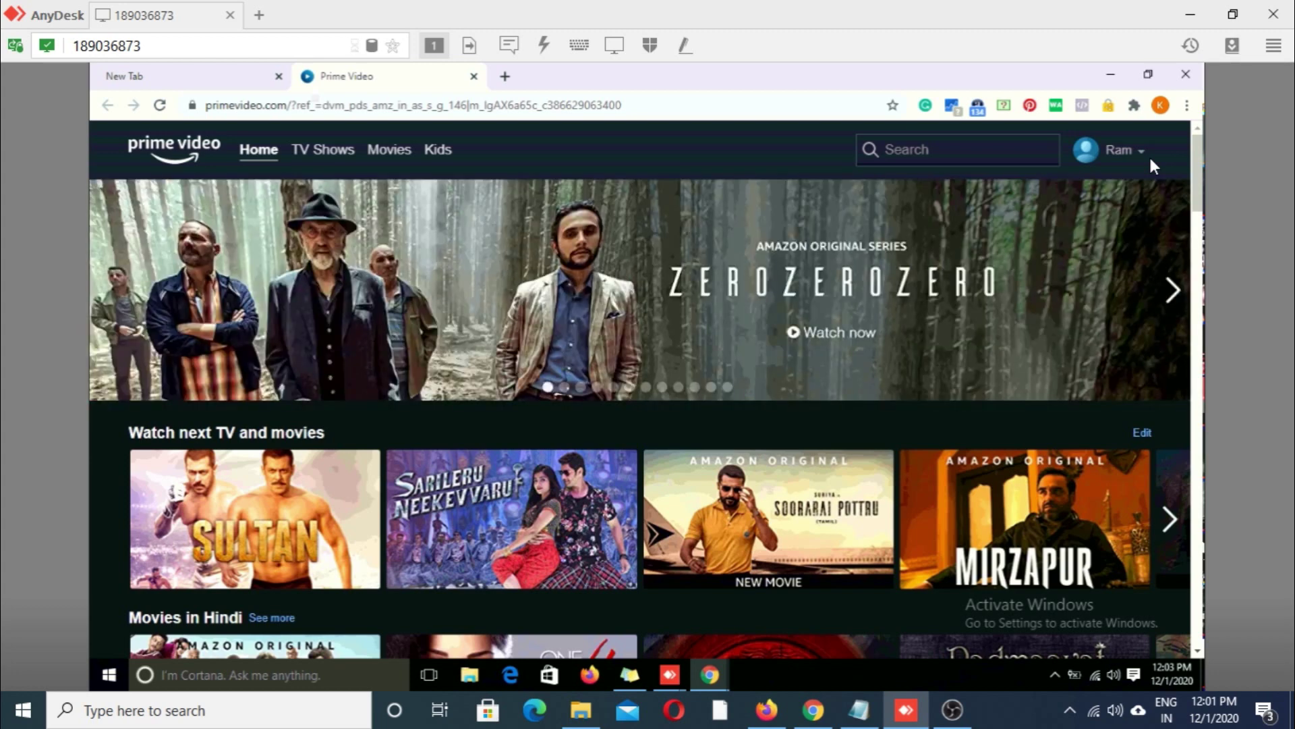
left_click(1199, 10)
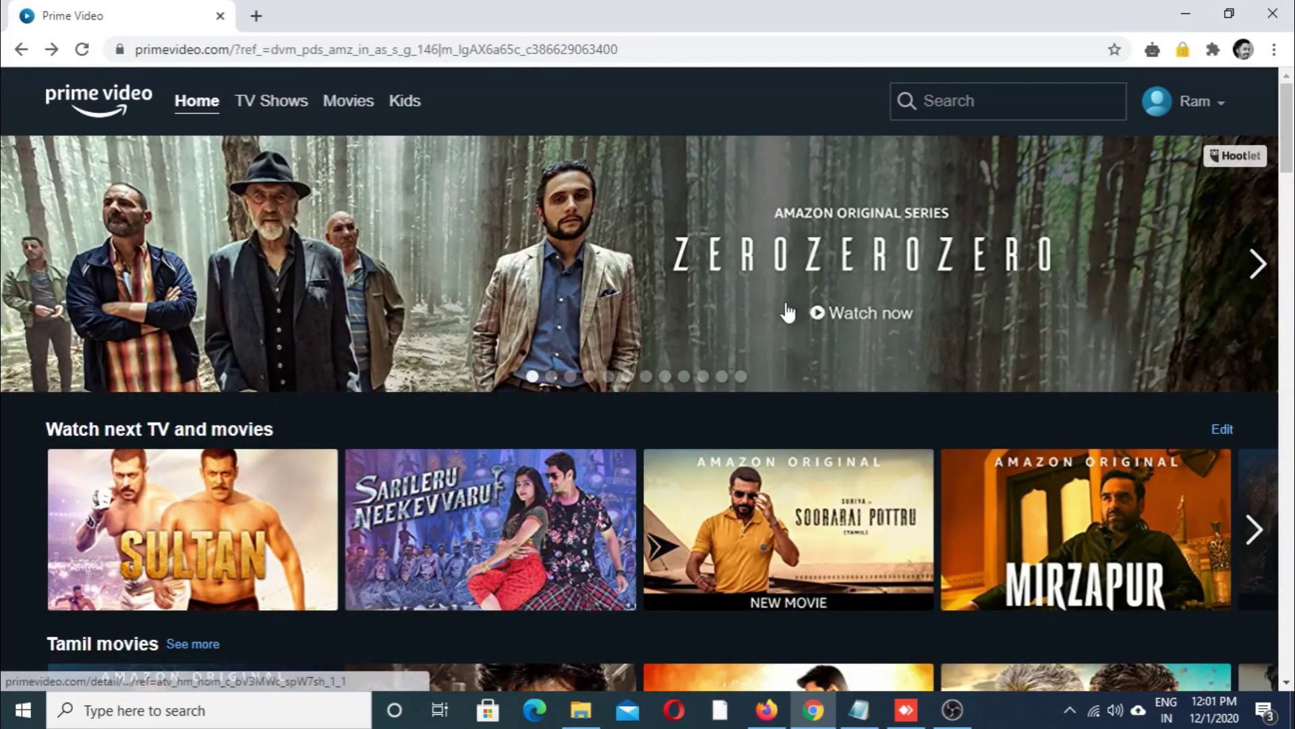